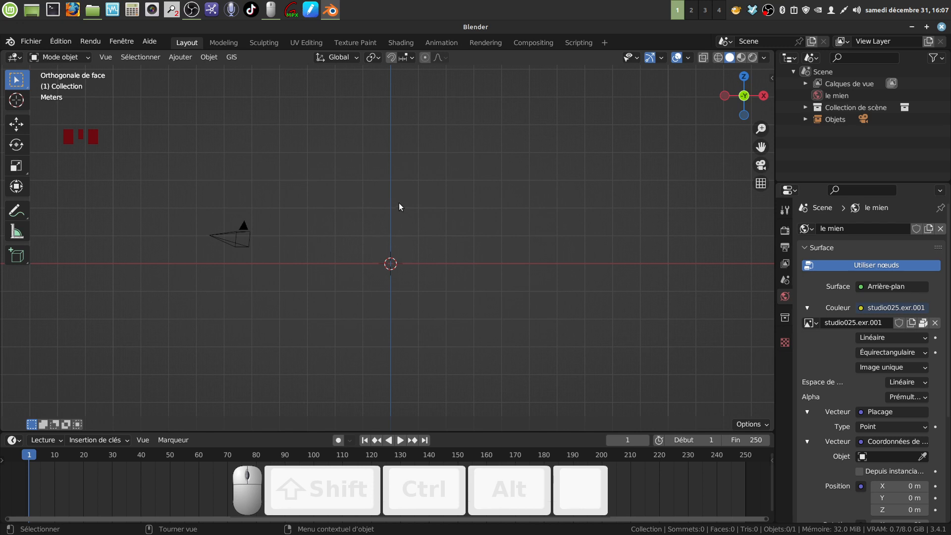
# - Add a monkey mesh (Singe) at the scene's origin
pyautogui.click(180, 57)
pyautogui.moveTo(216, 85)
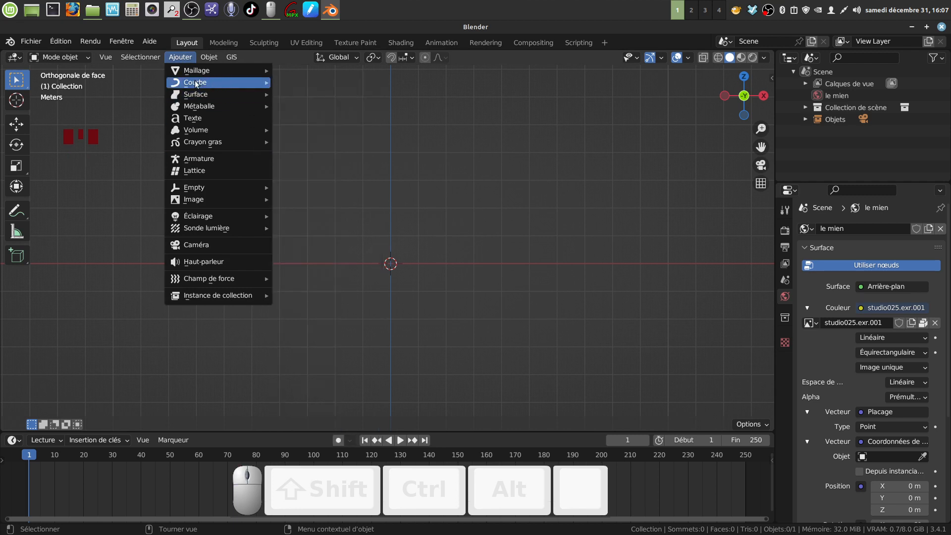
pyautogui.moveTo(197, 71)
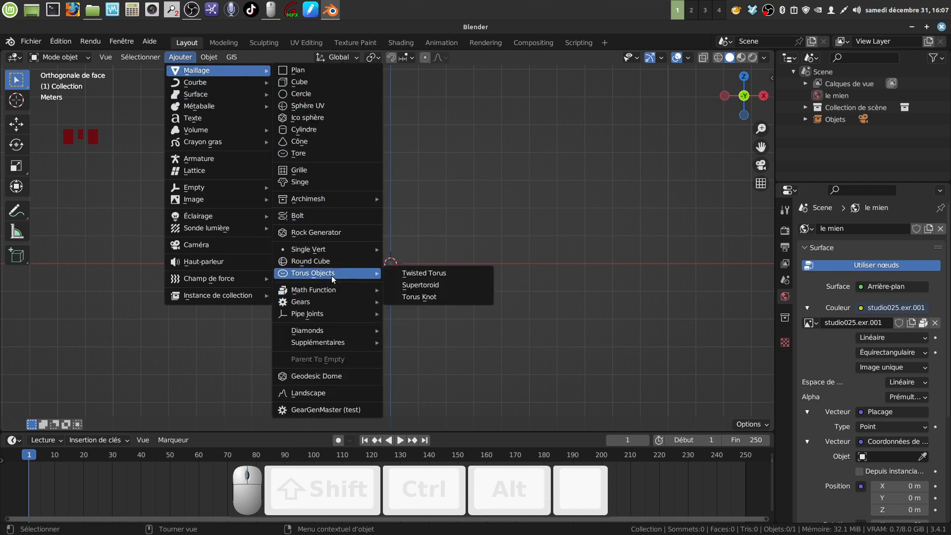
pyautogui.click(310, 181)
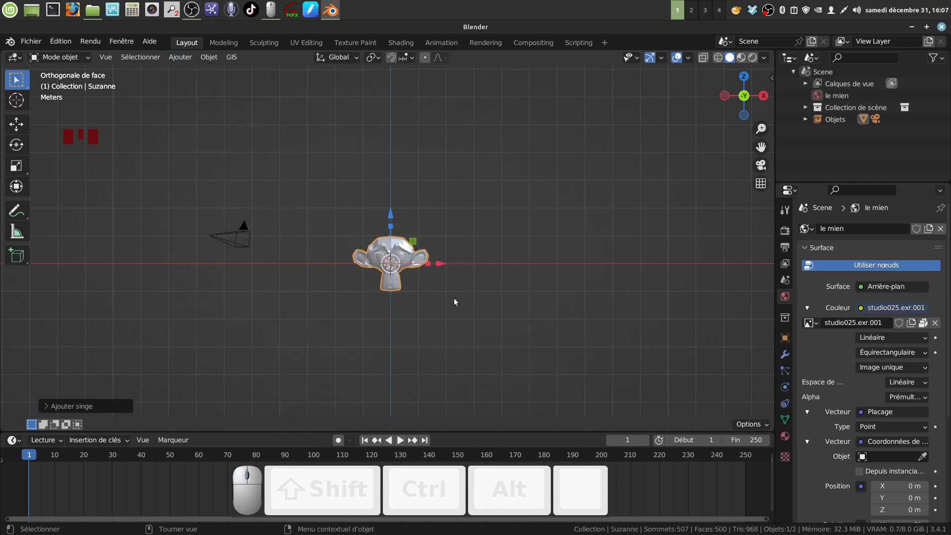
pyautogui.scroll(1, 453, 294)
pyautogui.keyDown('shift'); pyautogui.moveTo(452, 293); pyautogui.dragTo(490, 288, button='middle'); pyautogui.keyUp('shift')
pyautogui.scroll(2, 492, 308)
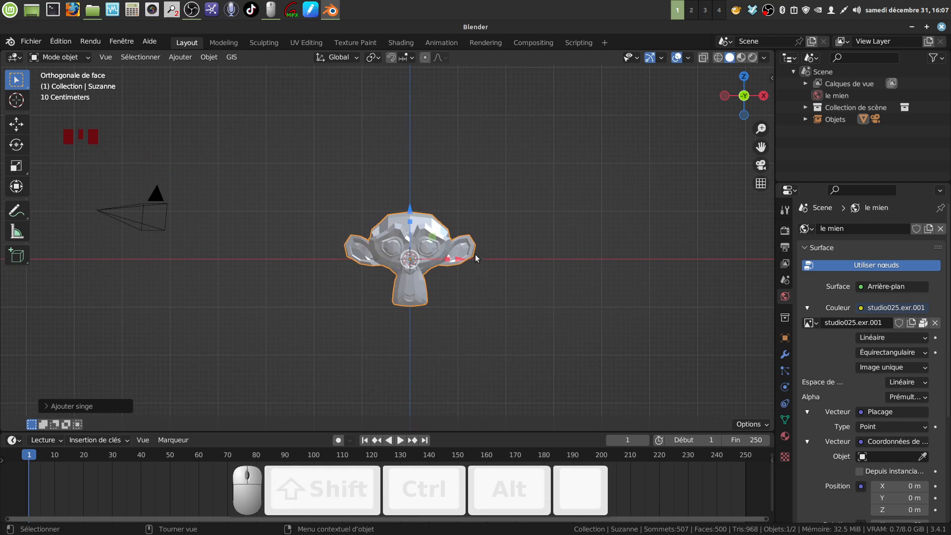
# - Compare the perspective and orthographic projections of the monkey head in front view, ending in orthographic
pyautogui.press('KP_5')
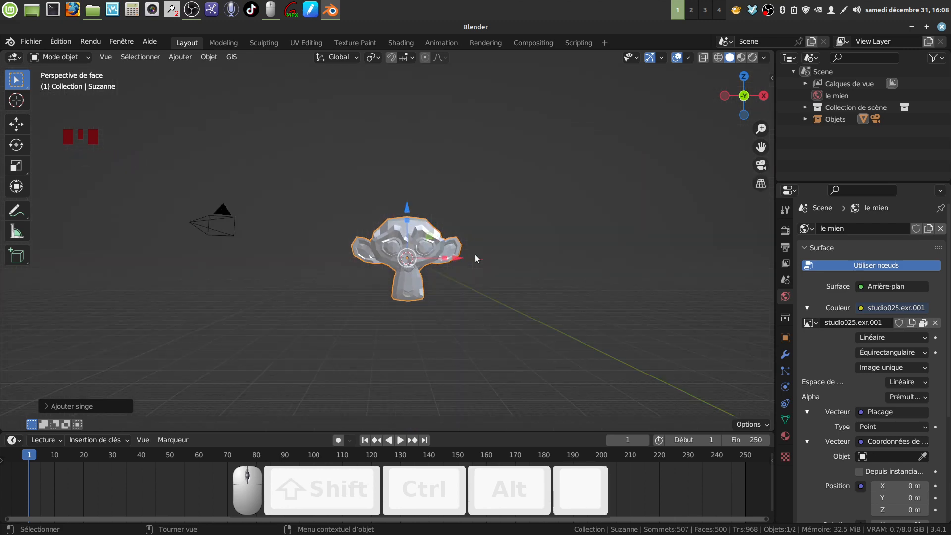
pyautogui.press('KP_5')
pyautogui.press('KP_5')
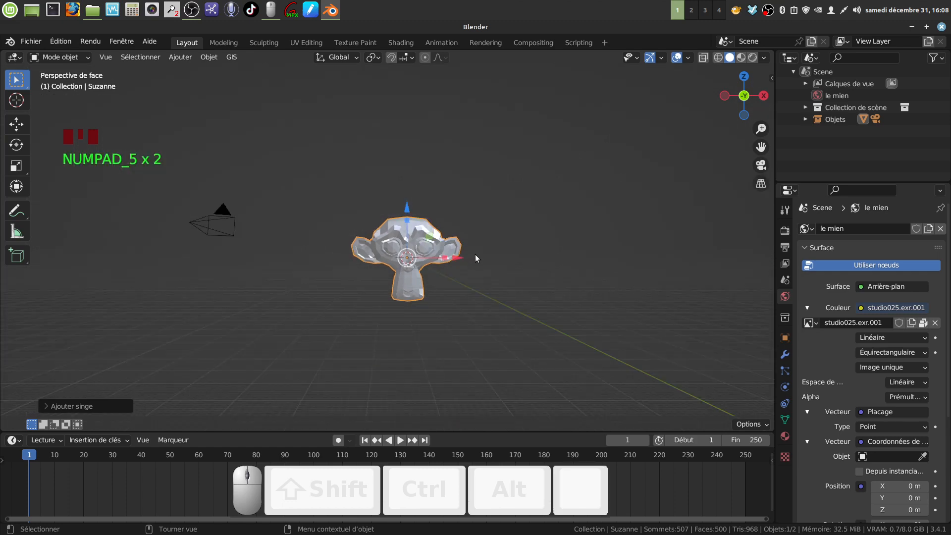
pyautogui.press('KP_5')
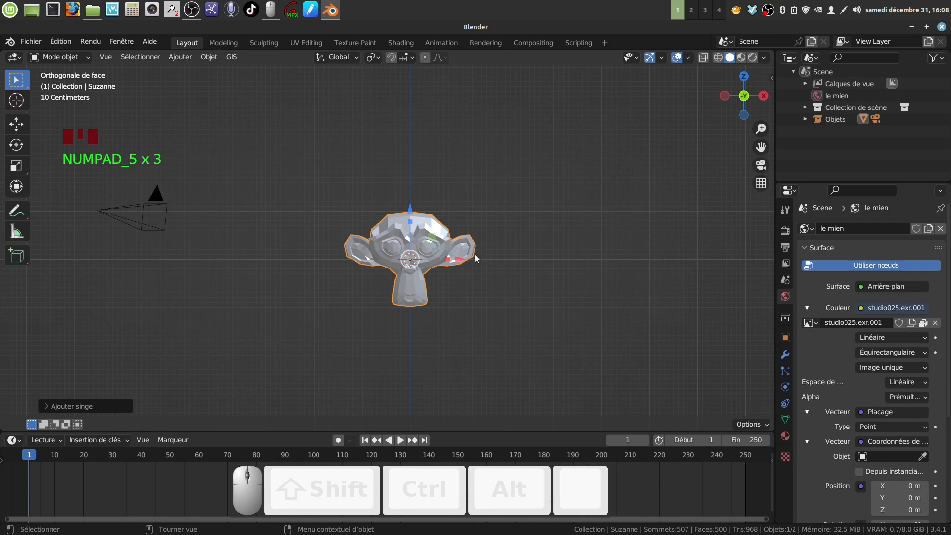
pyautogui.keyDown('shift'); pyautogui.moveTo(474, 254); pyautogui.dragTo(422, 255, button='middle'); pyautogui.keyUp('shift')
pyautogui.scroll(1, 416, 270)
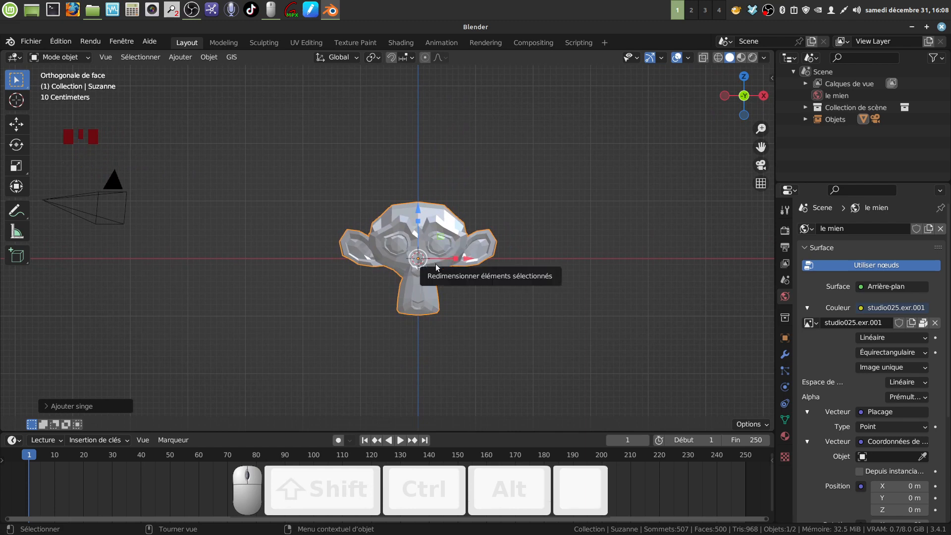
# - Examine the monkey head in the orthographic right, left, bottom and top views, finishing in front view
pyautogui.press('KP_3')
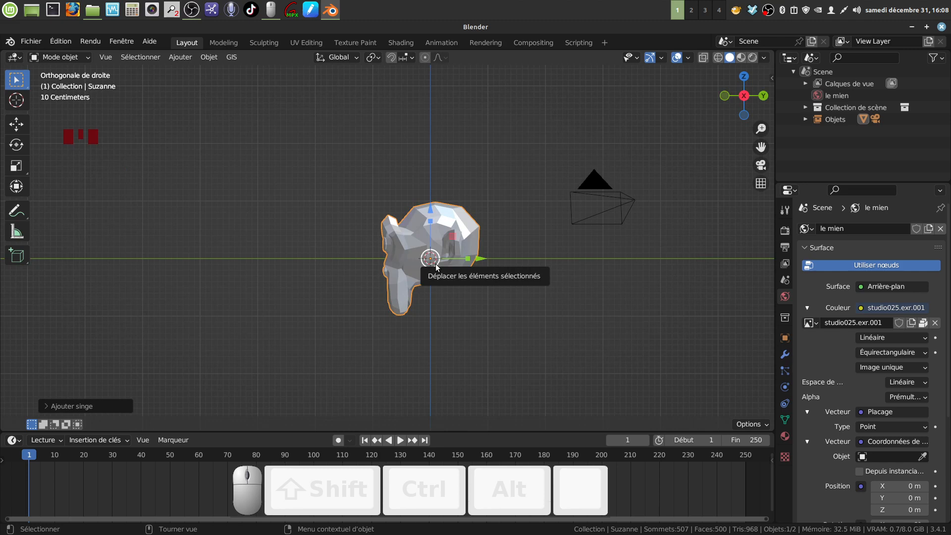
pyautogui.press('ctrl+KP_3')
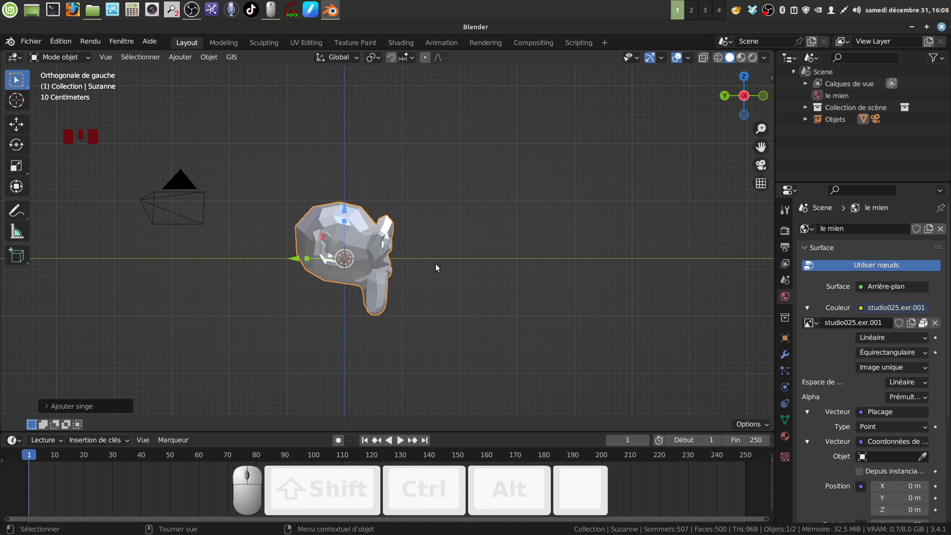
pyautogui.press('ctrl+KP_7')
pyautogui.press('ctrl+KP_7')
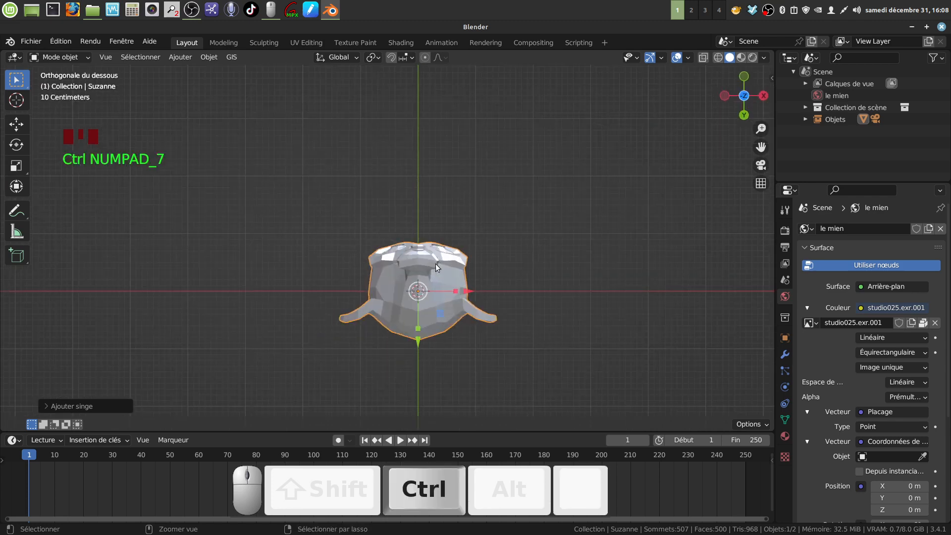
pyautogui.press('KP_7')
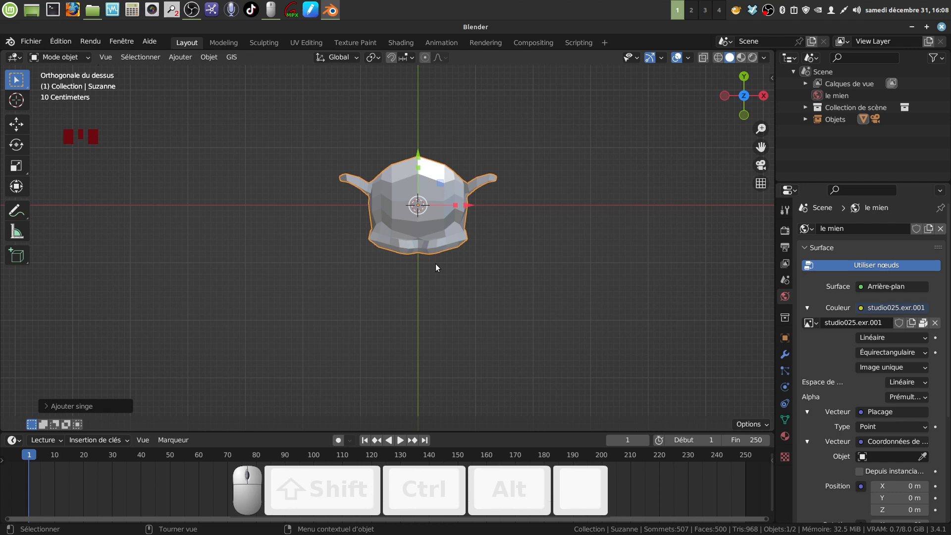
pyautogui.press('KP_1')
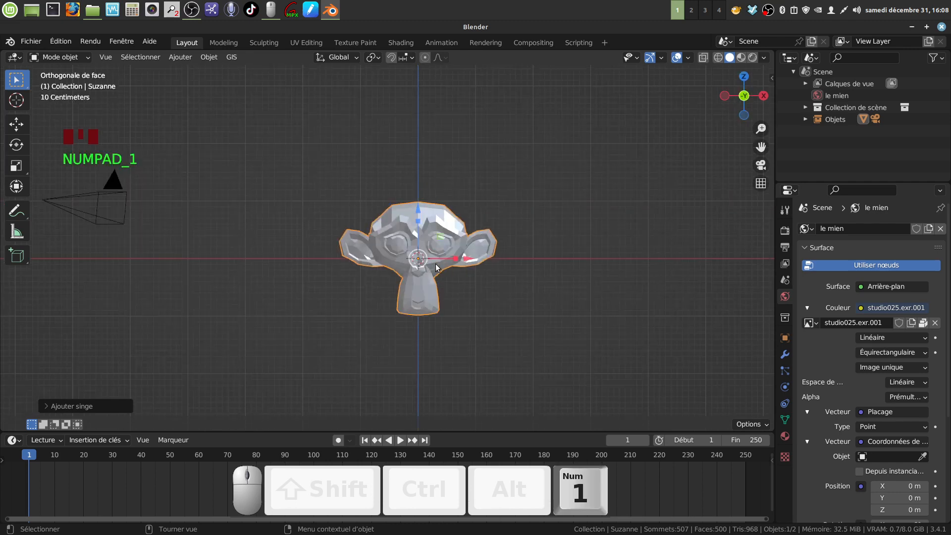
pyautogui.scroll(2, 436, 264)
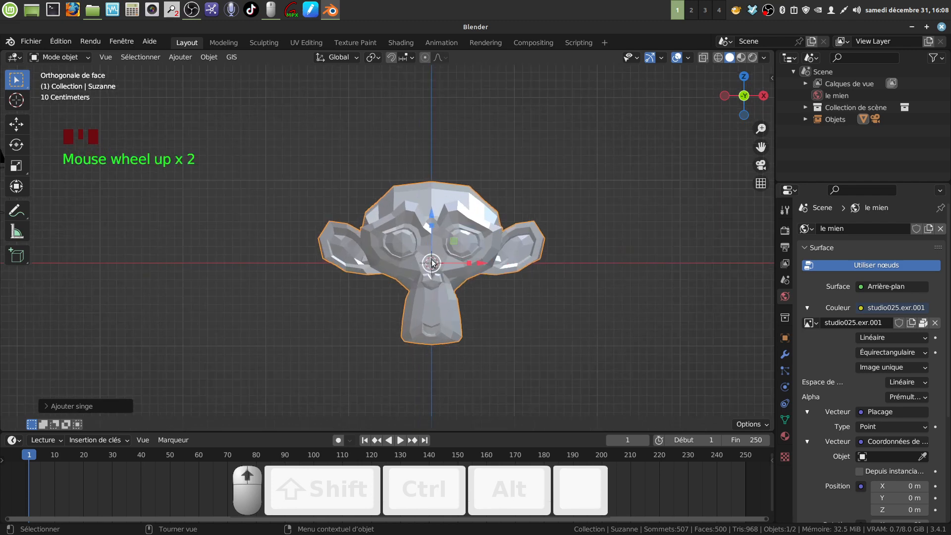
pyautogui.keyDown('shift'); pyautogui.moveTo(435, 263); pyautogui.dragTo(419, 250, button='middle'); pyautogui.keyUp('shift')
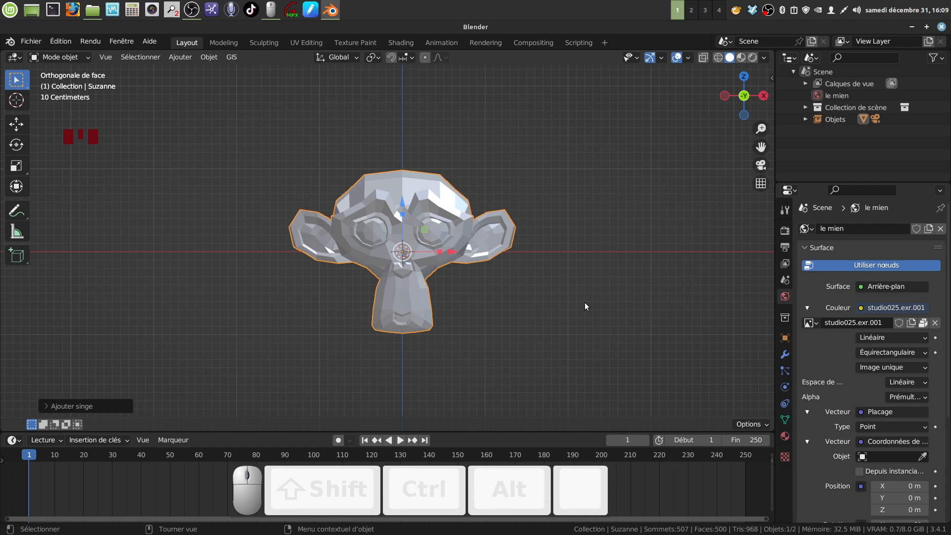
# - Cycle through the right, left, top and bottom orthographic views again and return to the front view
pyautogui.press('KP_3')
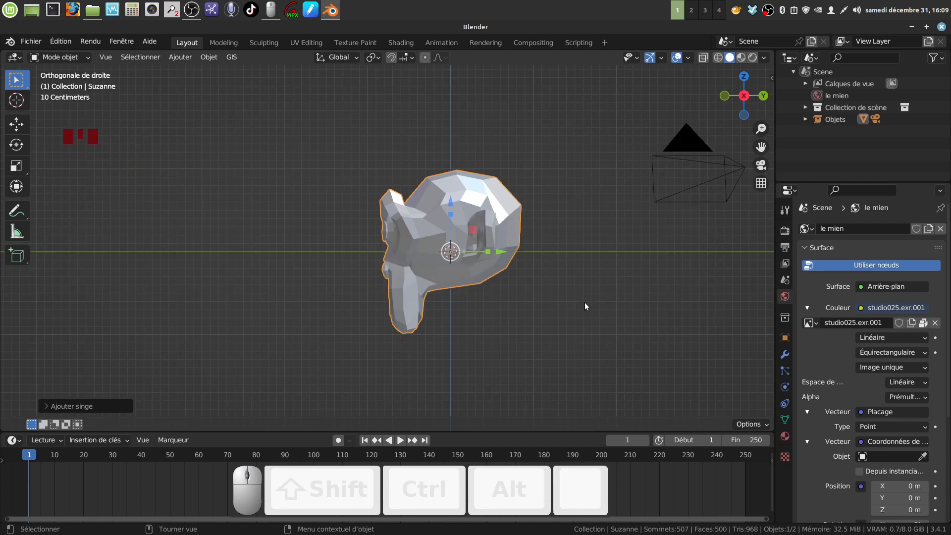
pyautogui.press('ctrl+KP_3')
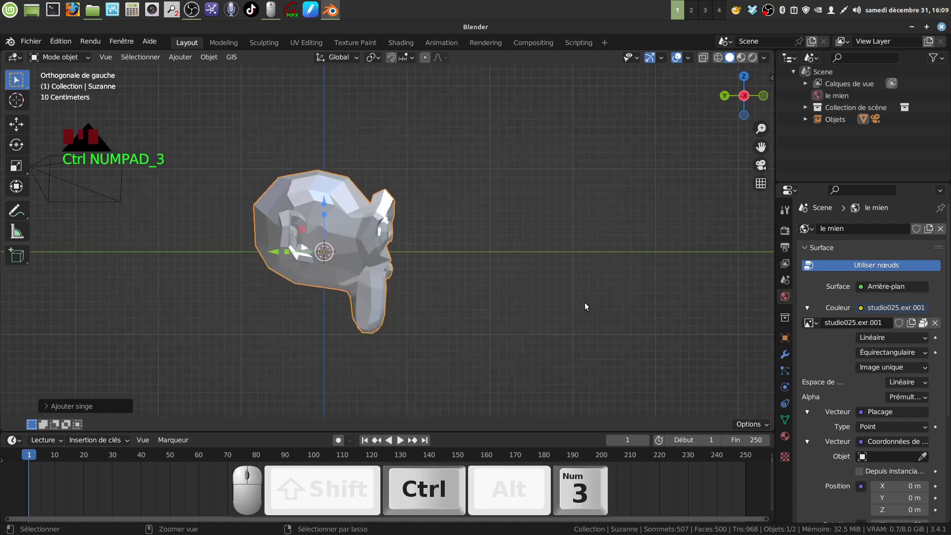
pyautogui.press('KP_7')
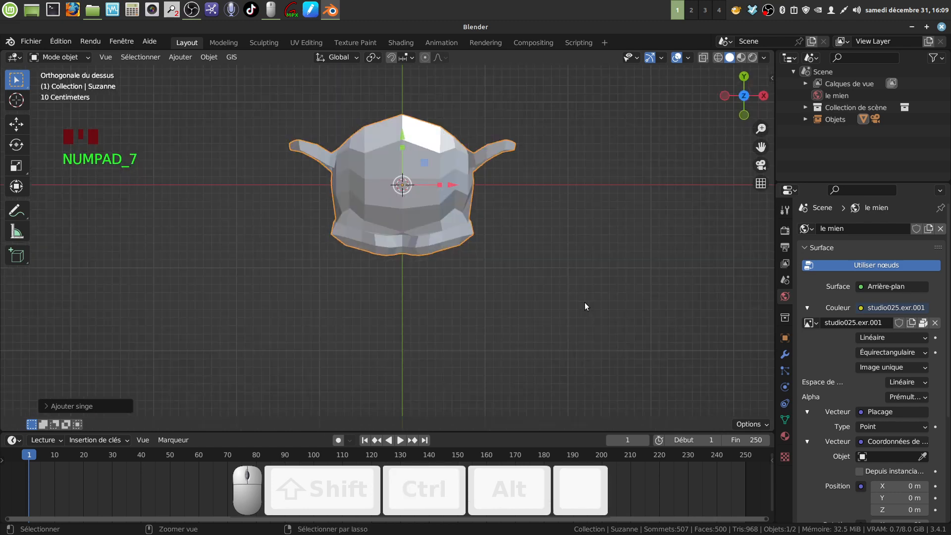
pyautogui.press('ctrl+KP_7')
pyautogui.press('KP_1')
pyautogui.press('KP_1')
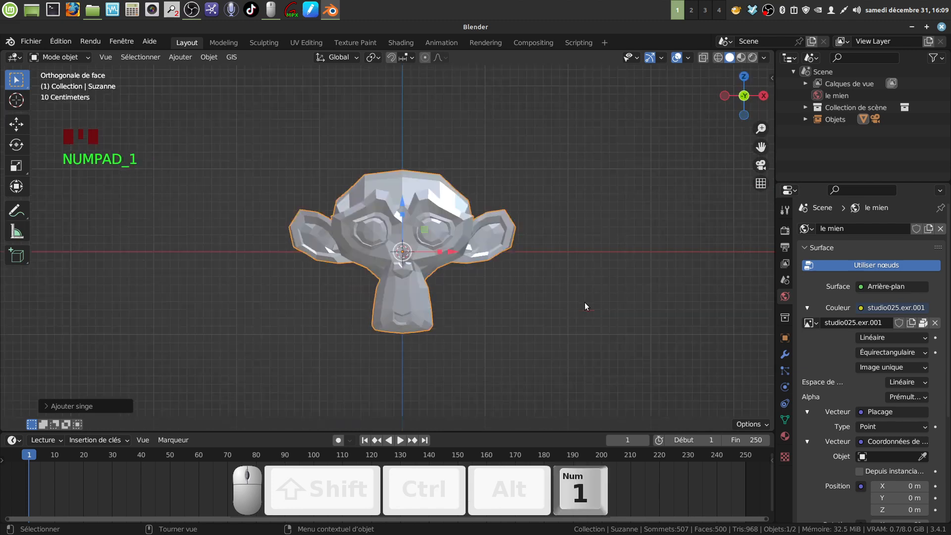
# - Delete the monkey head from the scene
pyautogui.keyDown('shift'); pyautogui.moveTo(584, 302); pyautogui.dragTo(609, 254, button='middle'); pyautogui.keyUp('shift')
pyautogui.keyDown('shift'); pyautogui.moveTo(425, 253); pyautogui.dragTo(414, 252, button='middle'); pyautogui.keyUp('shift')
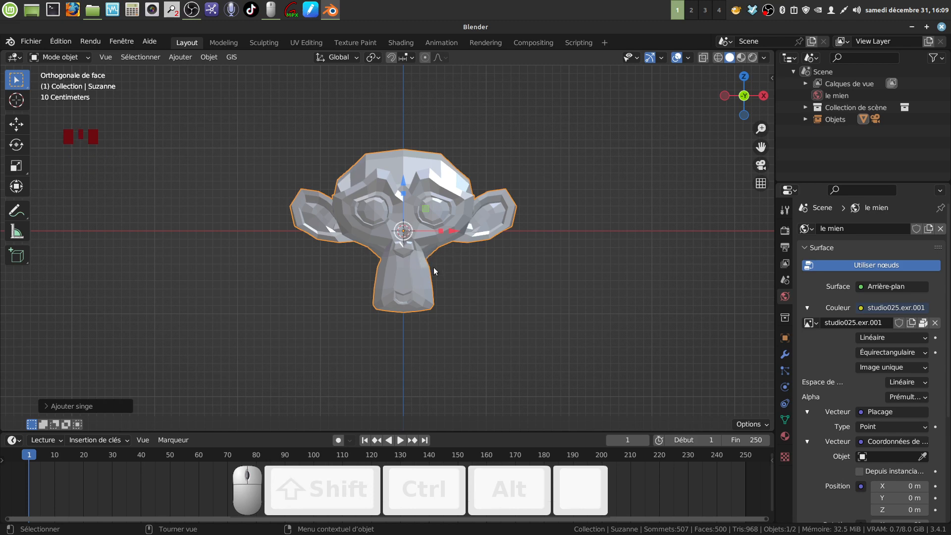
pyautogui.press('x')
pyautogui.click(404, 268)
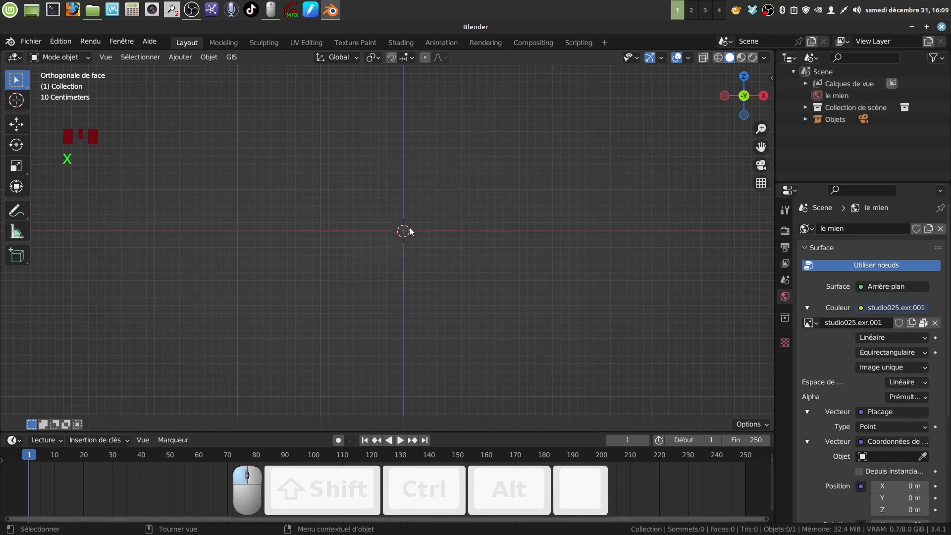
# - Add a cube mesh at the scene's origin and show it in front orthographic view
pyautogui.click(178, 56)
pyautogui.moveTo(208, 71)
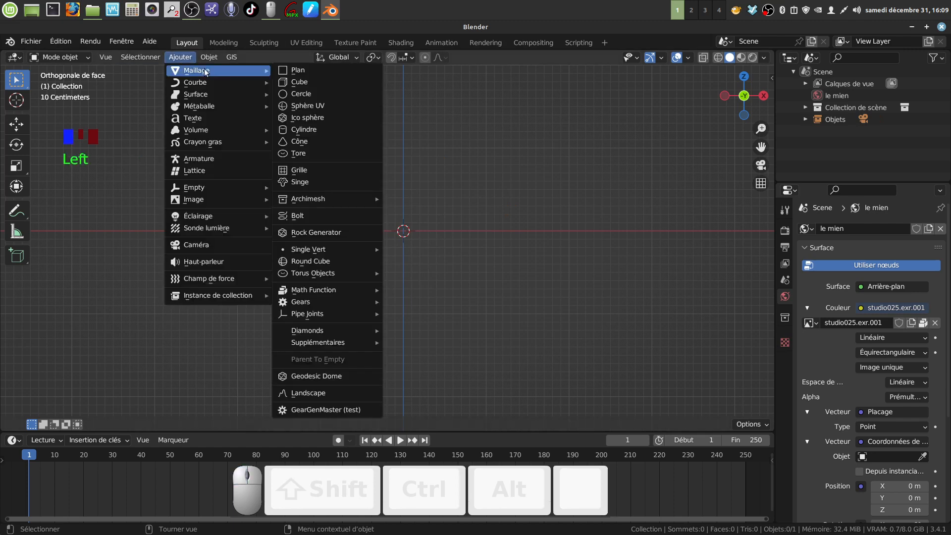
pyautogui.click(299, 81)
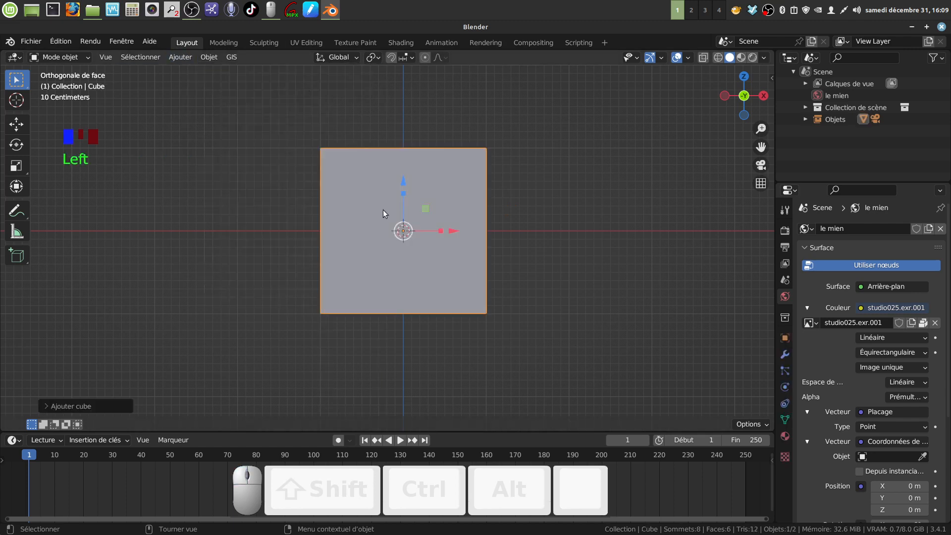
pyautogui.scroll(-2, 470, 183)
pyautogui.keyDown('shift'); pyautogui.moveTo(467, 200); pyautogui.dragTo(465, 221, button='middle'); pyautogui.keyUp('shift')
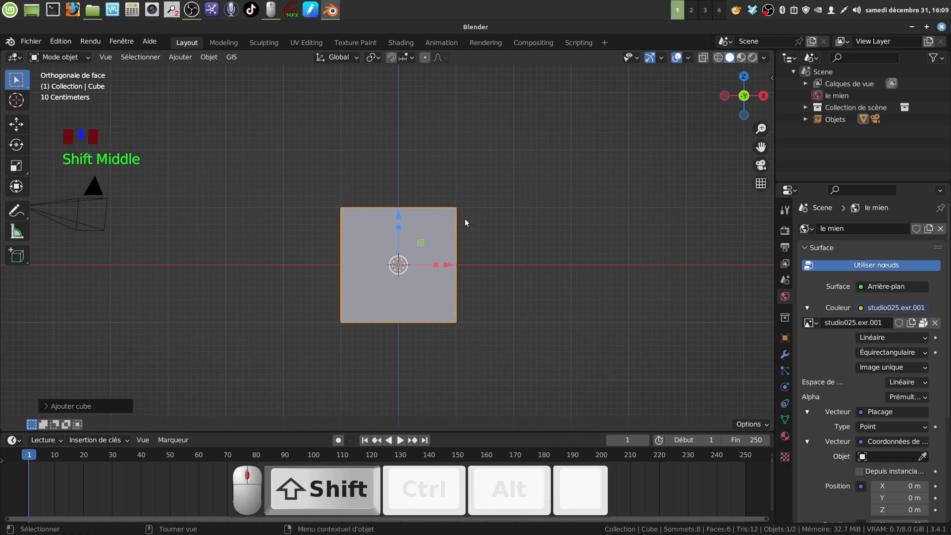
pyautogui.moveTo(405, 207)
pyautogui.mouseDown(button='middle')
pyautogui.moveTo(410, 219)
pyautogui.moveTo(387, 180)
pyautogui.moveTo(394, 165)
pyautogui.moveTo(400, 197)
pyautogui.mouseUp(button='middle')
pyautogui.press('KP_1')
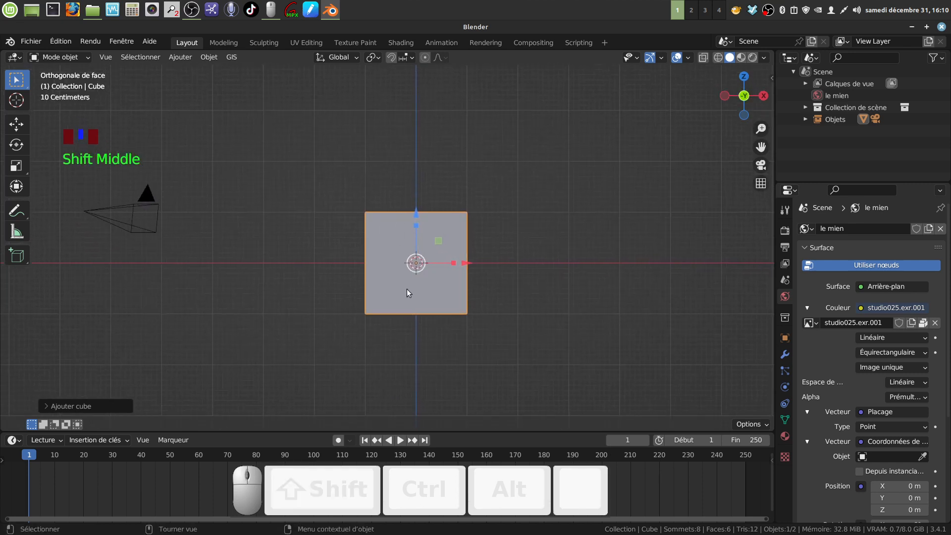
pyautogui.scroll(-1, 477, 316)
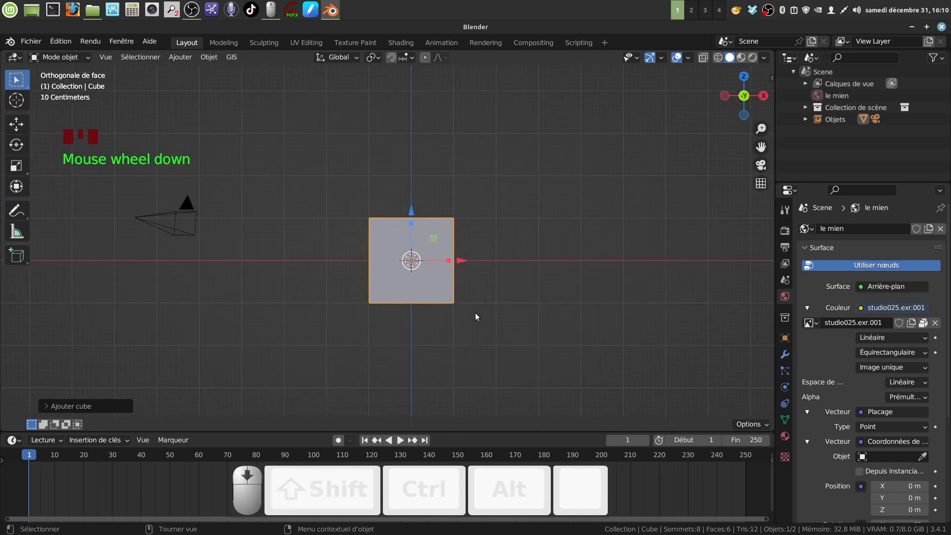
pyautogui.press('KP_1')
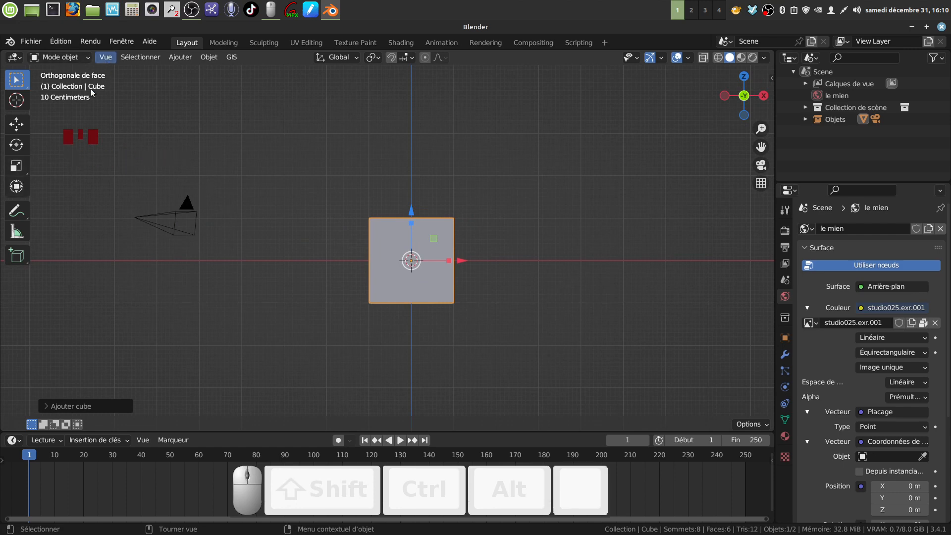
# - Add a circle mesh and move it straight up along Z until it sits just above the cube
pyautogui.click(180, 57)
pyautogui.moveTo(191, 73)
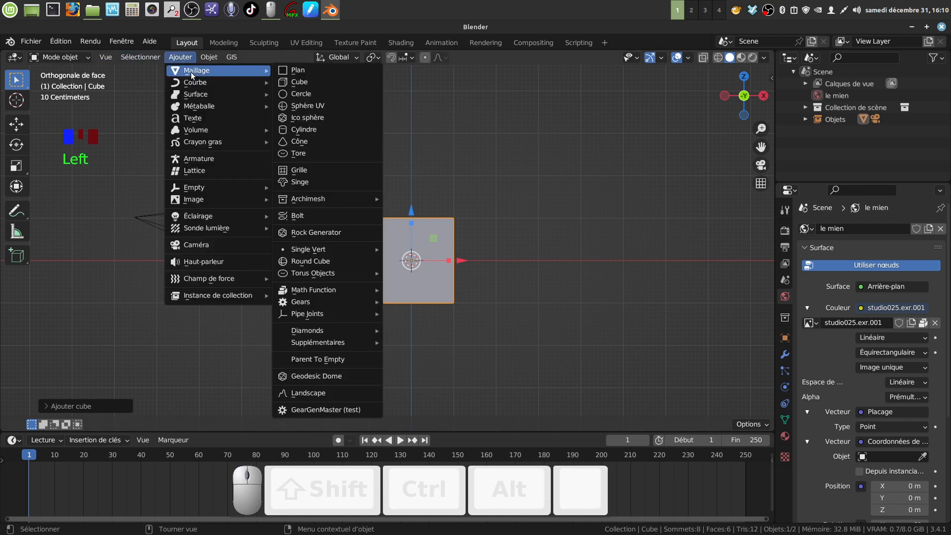
pyautogui.click(322, 94)
pyautogui.moveTo(412, 219); pyautogui.dragTo(415, 158)
# - Scale the circle down in Edit Mode to fit within the cube's outline, and check it from the top view
pyautogui.press('Tab')
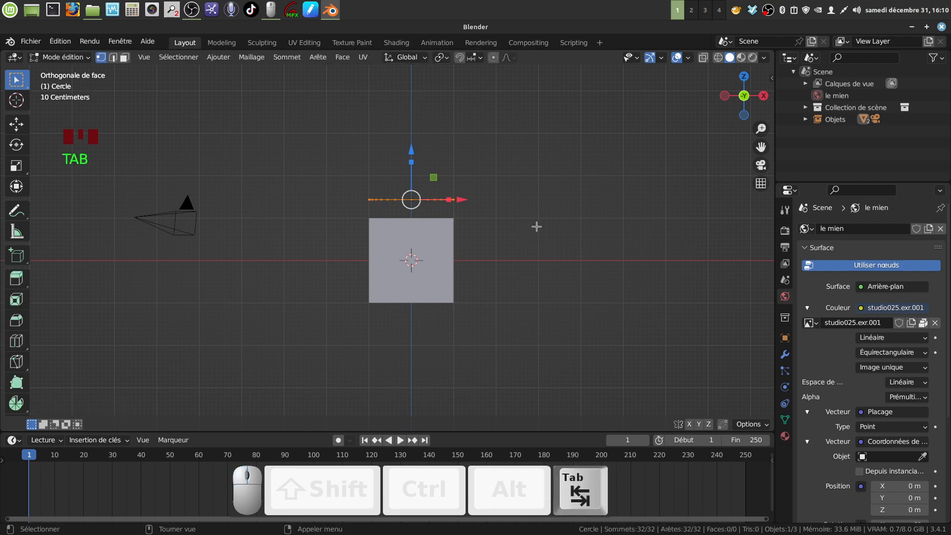
pyautogui.press('s')
pyautogui.click(503, 224)
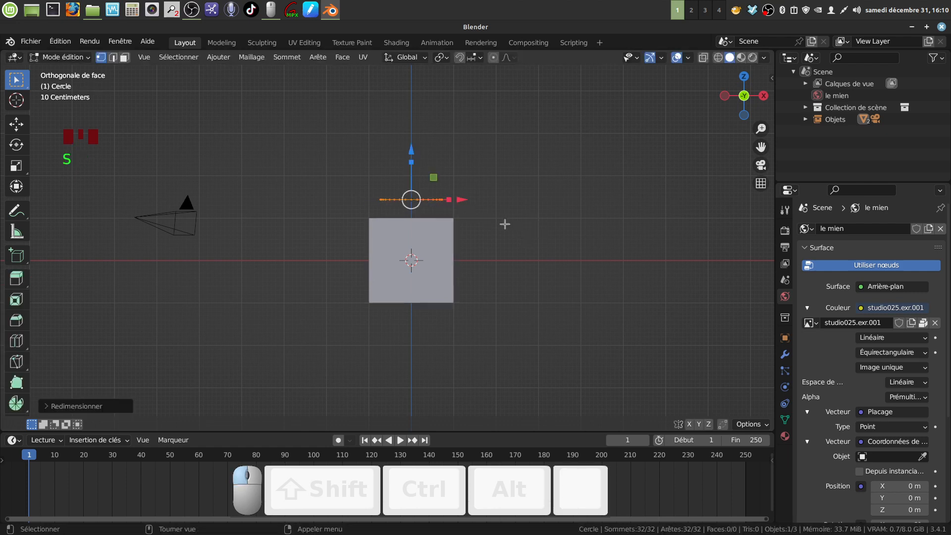
pyautogui.press('KP_7')
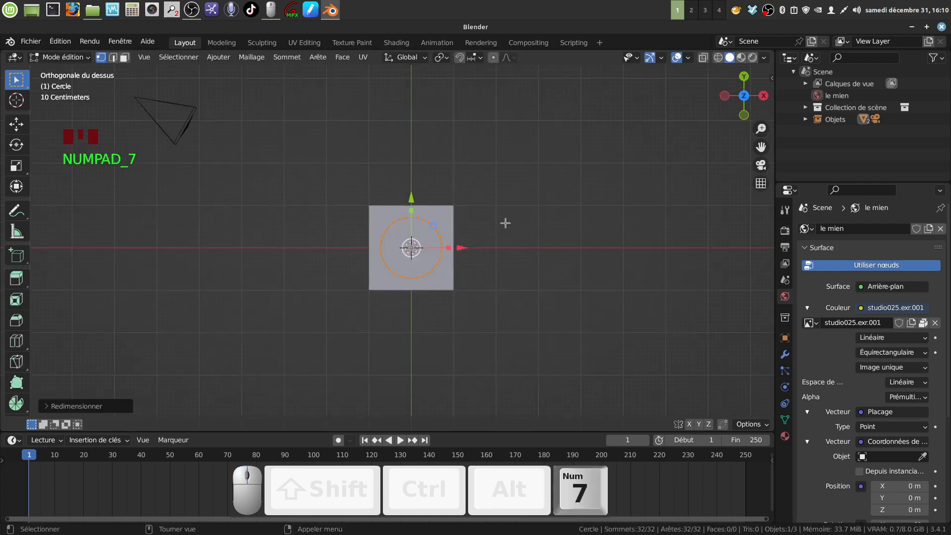
pyautogui.scroll(3, 505, 223)
pyautogui.keyDown('shift'); pyautogui.moveTo(506, 223); pyautogui.dragTo(495, 206, button='middle'); pyautogui.keyUp('shift')
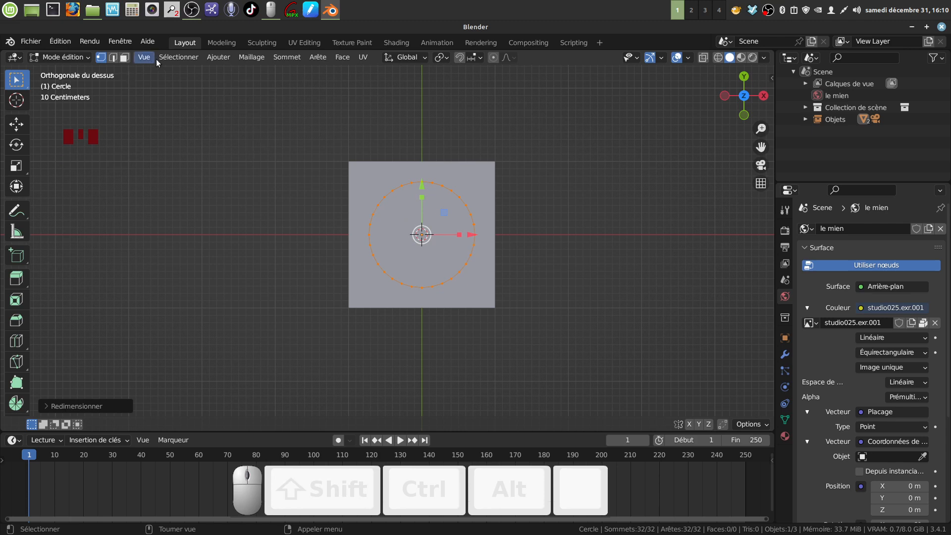
# - Set the selection mode to faces, leave the circle's editing and enter Edit Mode on the cube
pyautogui.click(124, 58)
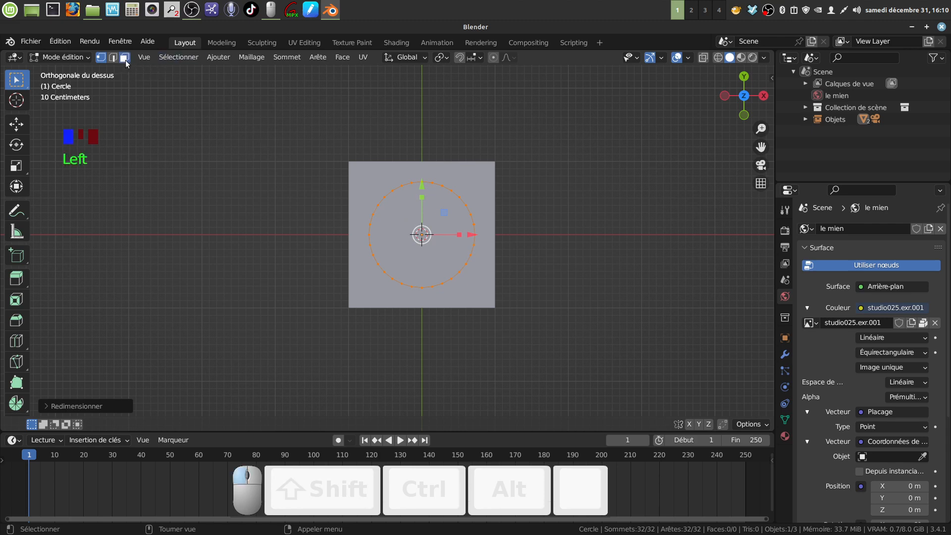
pyautogui.press('Tab')
pyautogui.click(361, 188)
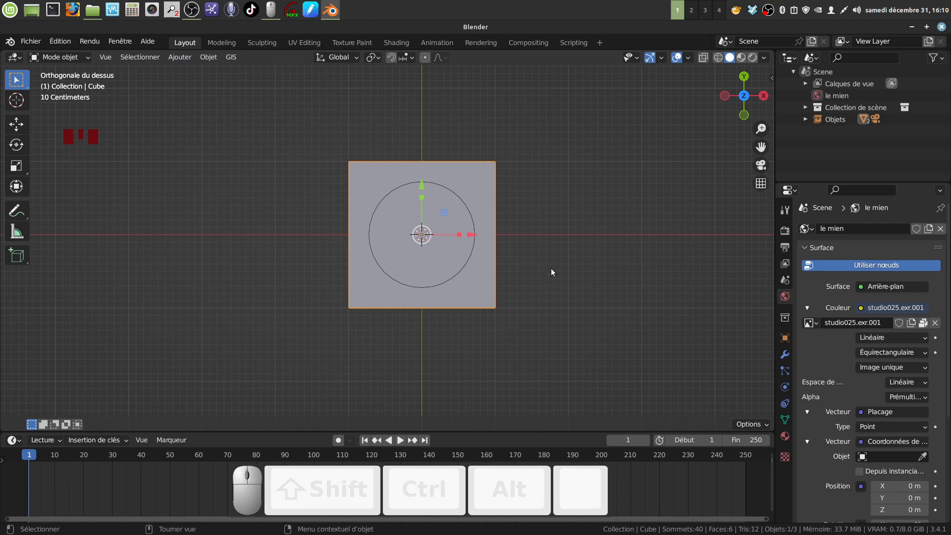
pyautogui.press('Tab')
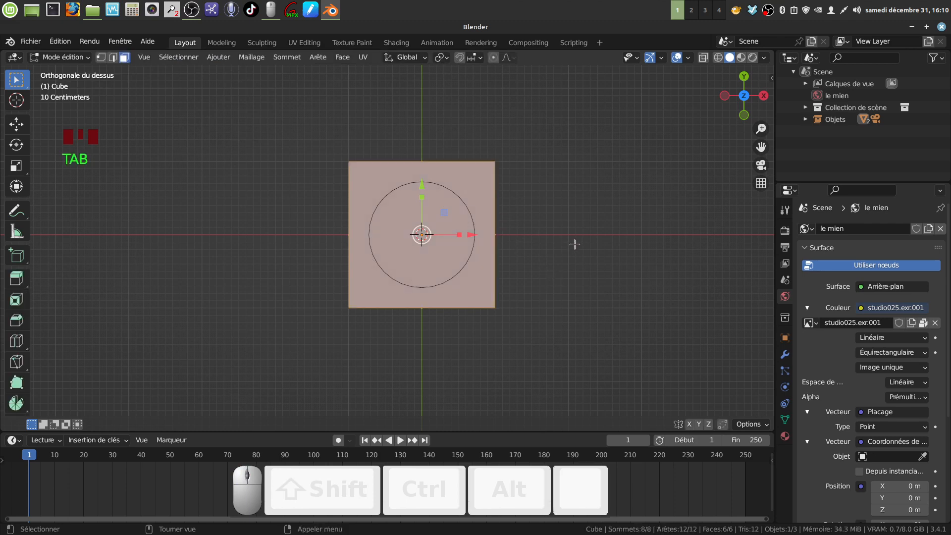
# - Select all of the cube's geometry and keep the selection mode on faces after briefly switching to vertices
pyautogui.press('a')
pyautogui.press('a')
pyautogui.click(99, 59)
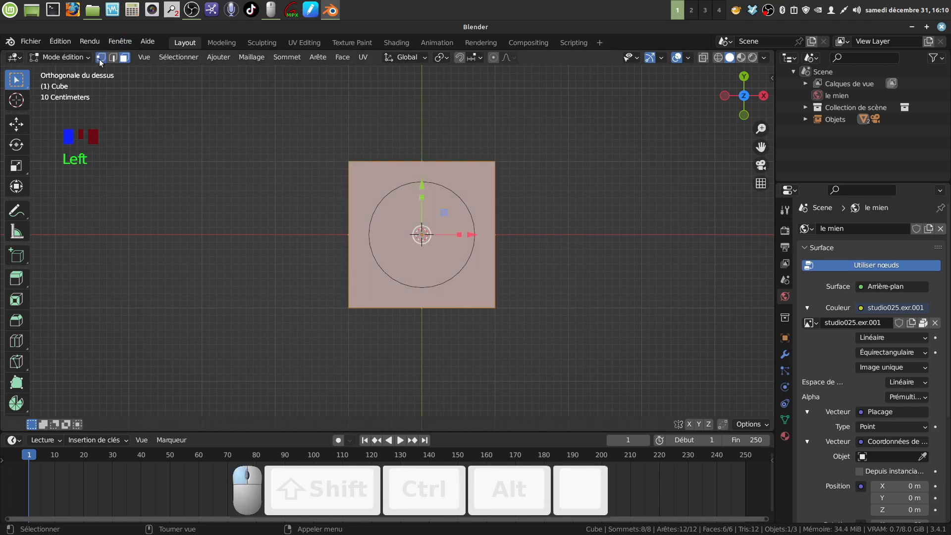
pyautogui.click(121, 59)
pyautogui.keyDown('shift'); pyautogui.moveTo(552, 253); pyautogui.dragTo(547, 261, button='middle'); pyautogui.keyUp('shift')
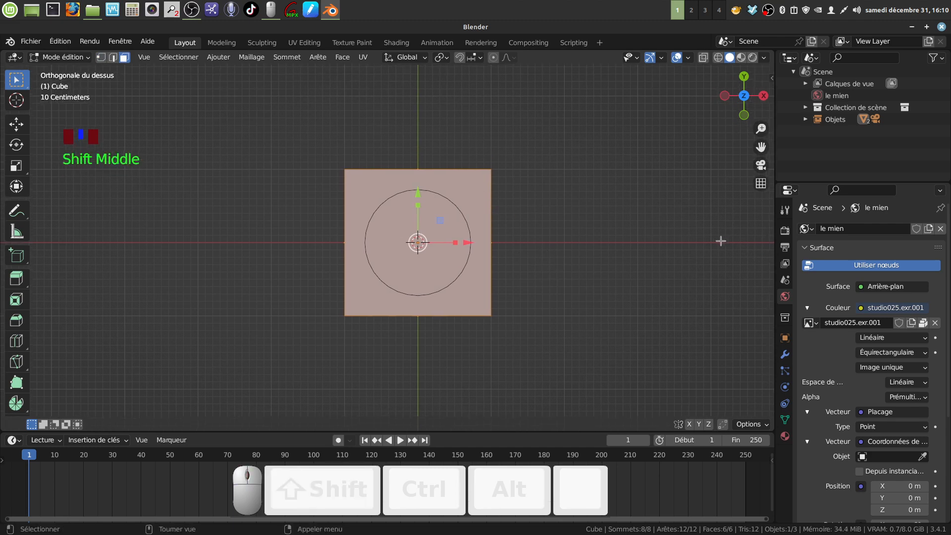
# - Add the circle from the Objets collection to the selection, knife-project it onto the cube's top face, and open the operation's options
pyautogui.click(804, 120)
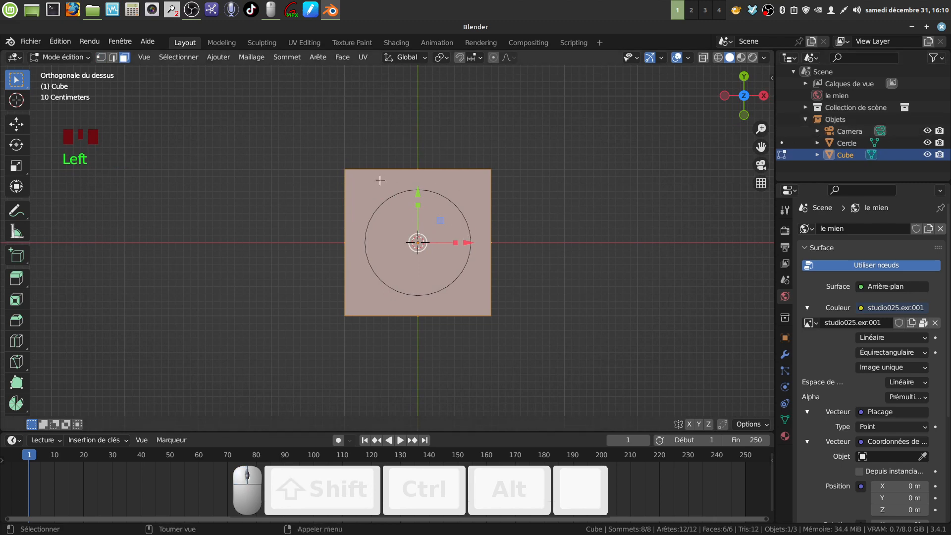
pyautogui.keyDown('ctrl'); pyautogui.click(846, 141); pyautogui.keyUp('ctrl')
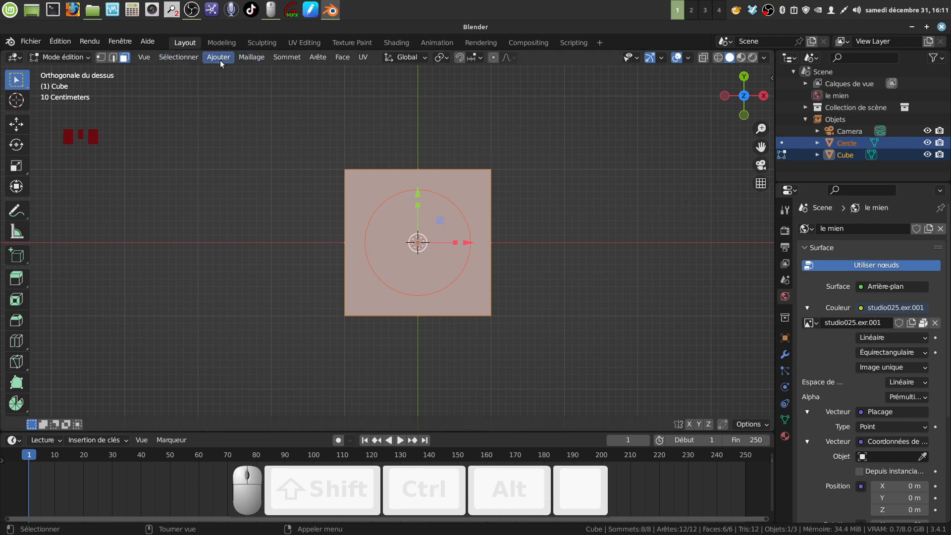
pyautogui.click(247, 57)
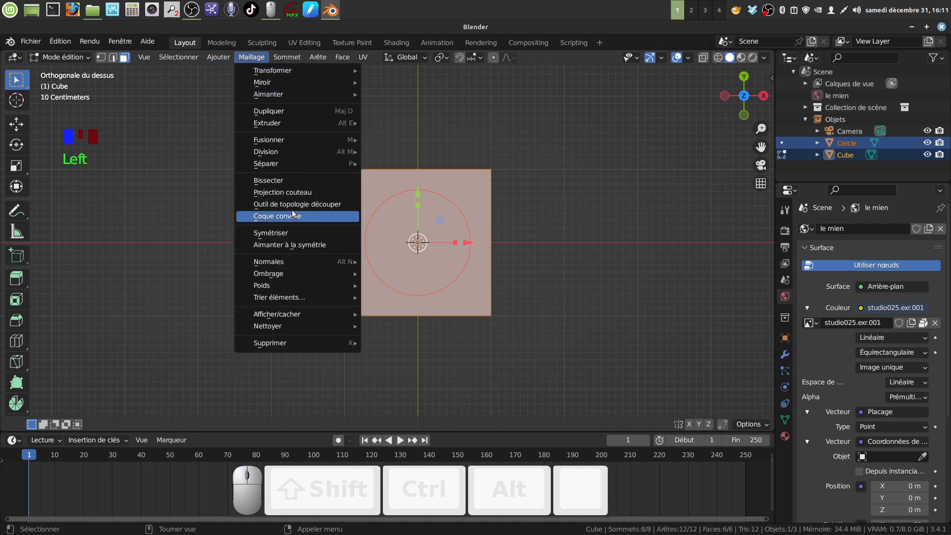
pyautogui.click(284, 192)
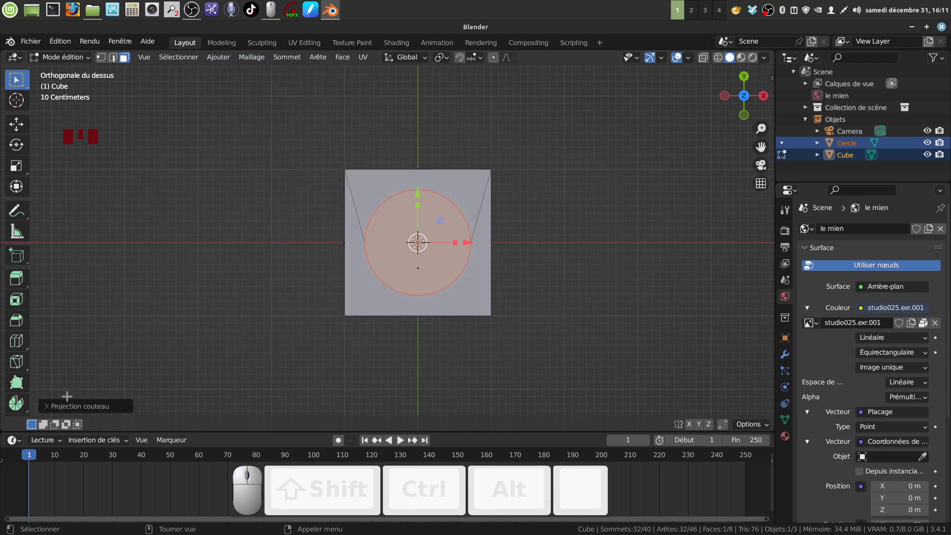
pyautogui.click(46, 406)
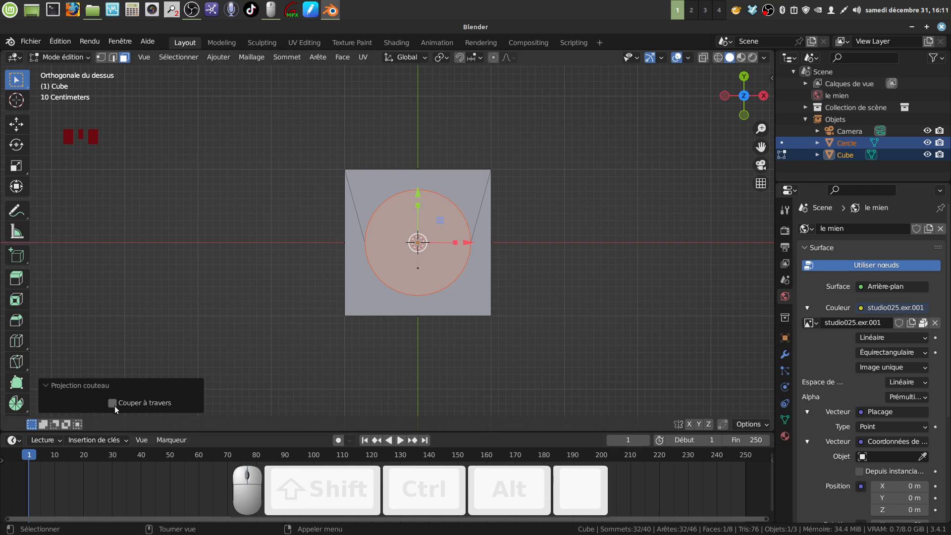
# - Leave and re-enter Edit Mode with the cube and circle selected, and examine the circular cut on the cube's top face in perspective
pyautogui.moveTo(178, 400); pyautogui.dragTo(442, 307, button='middle')
pyautogui.press('KP_1')
pyautogui.press('Tab')
pyautogui.press('Tab')
pyautogui.scroll(3, 456, 246)
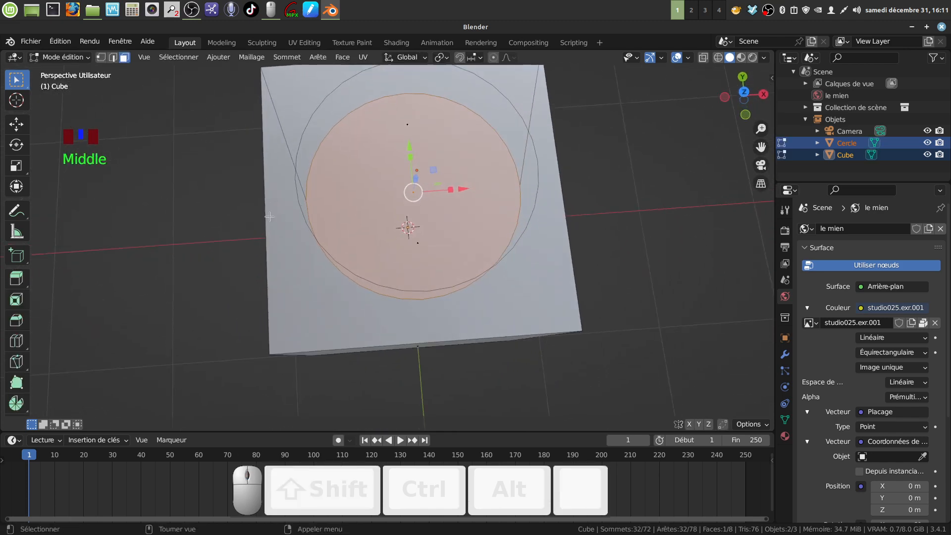
pyautogui.moveTo(389, 294); pyautogui.dragTo(445, 229, button='middle')
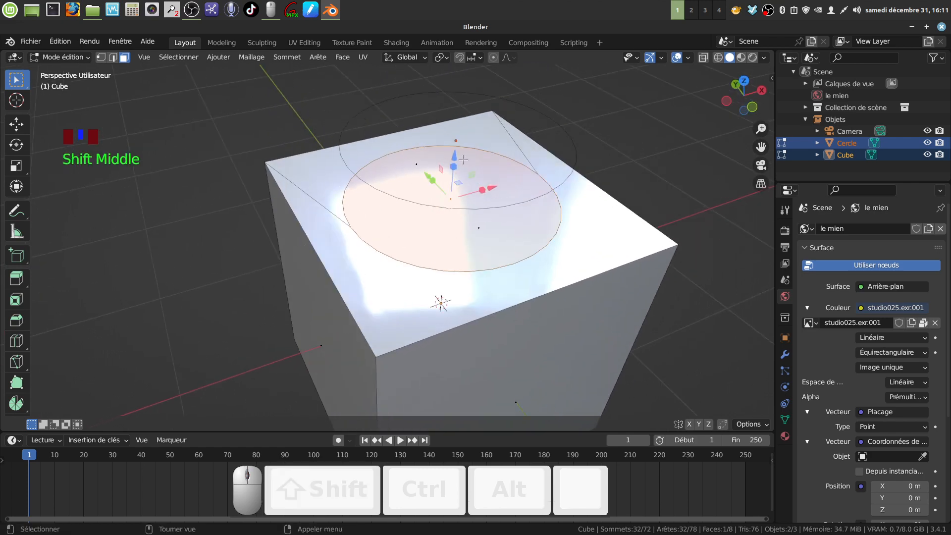
pyautogui.moveTo(309, 203); pyautogui.dragTo(214, 273, button='middle')
# - Set the selection mode to vertices and examine the projected ring of points on the cube's top face
pyautogui.click(100, 58)
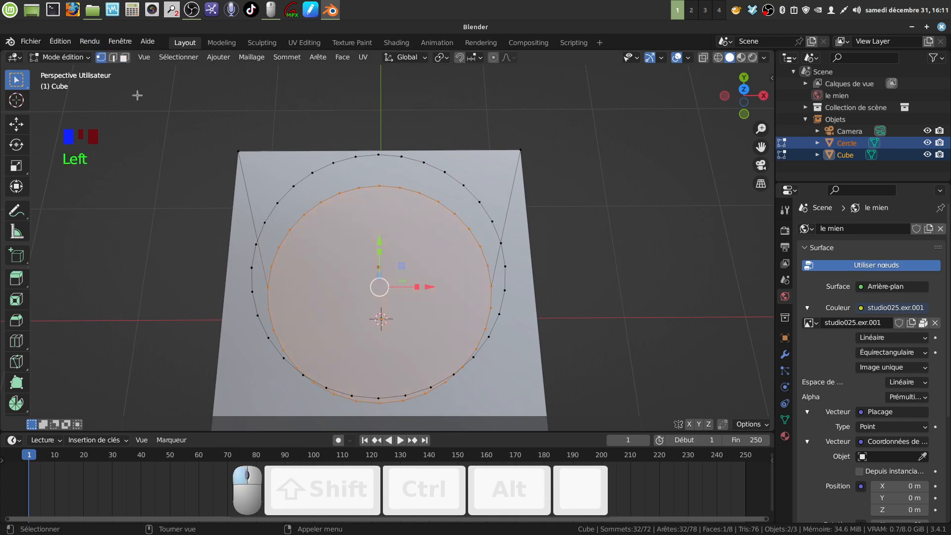
pyautogui.moveTo(368, 191); pyautogui.dragTo(394, 188, button='middle')
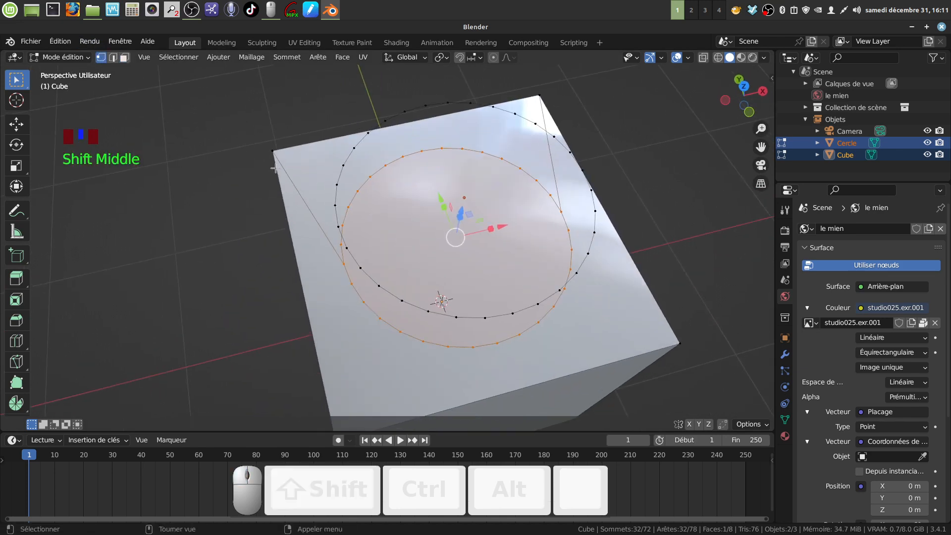
pyautogui.moveTo(548, 166); pyautogui.dragTo(555, 130, button='middle')
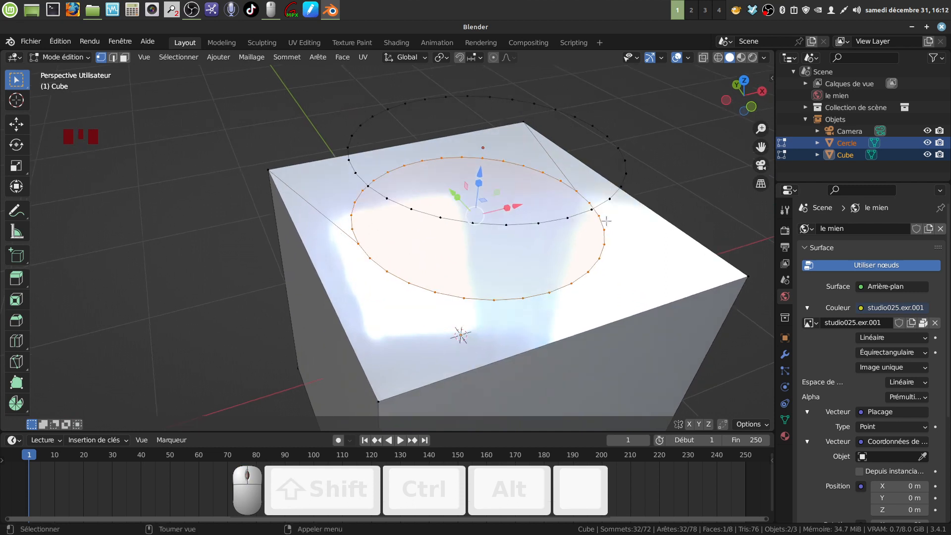
pyautogui.moveTo(606, 220); pyautogui.dragTo(622, 203, button='middle')
# - Return to Object Mode and select only the circle, with the whole cube in view
pyautogui.press('Tab')
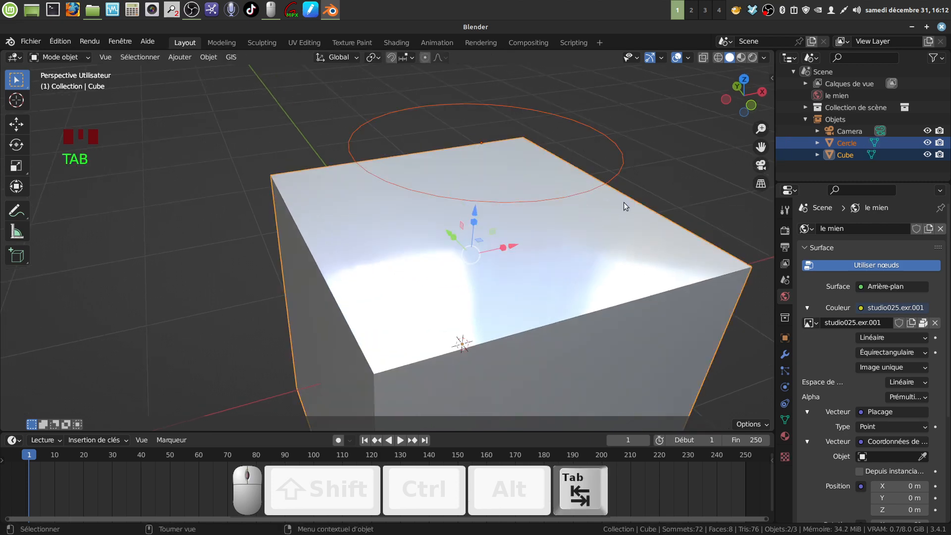
pyautogui.click(620, 177)
pyautogui.scroll(-2, 645, 173)
pyautogui.keyDown('shift'); pyautogui.moveTo(644, 176); pyautogui.dragTo(491, 183, button='middle'); pyautogui.keyUp('shift')
pyautogui.keyDown('shift'); pyautogui.moveTo(483, 208); pyautogui.dragTo(522, 171, button='middle'); pyautogui.keyUp('shift')
pyautogui.moveTo(499, 179); pyautogui.dragTo(513, 163, button='middle')
pyautogui.keyDown('shift'); pyautogui.moveTo(502, 168); pyautogui.dragTo(453, 242, button='middle'); pyautogui.keyUp('shift')
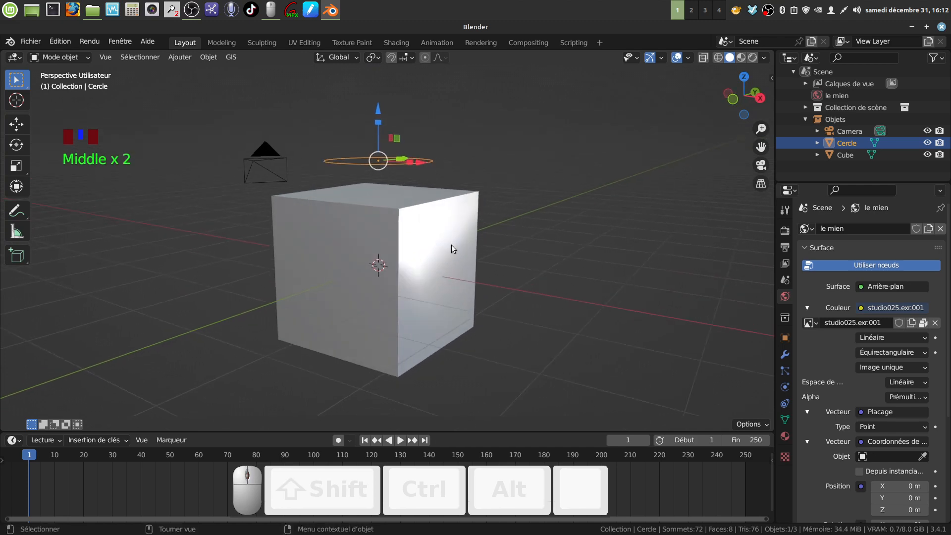
# - Rotate the circle 90° about the global Y axis in front orthographic view so it stands upright
pyautogui.press('KP_1')
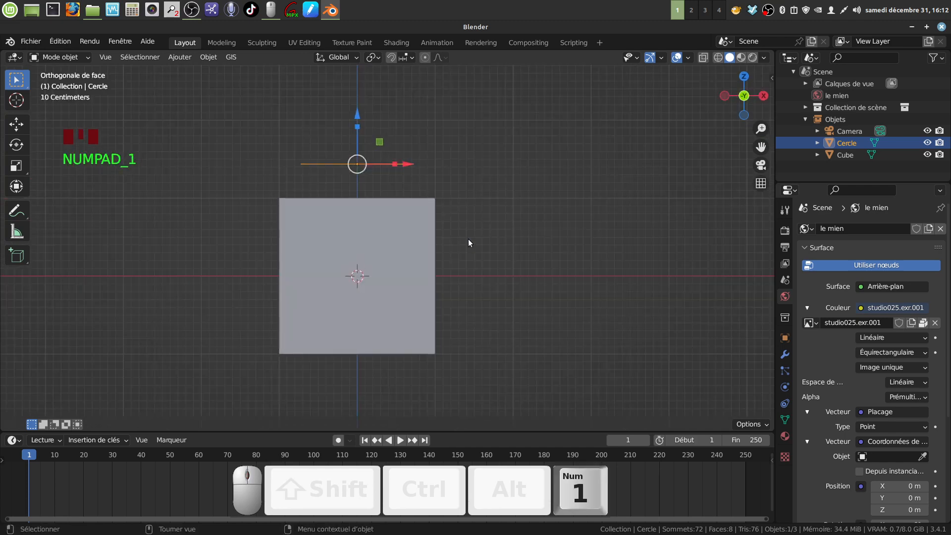
pyautogui.moveTo(453, 273)
pyautogui.mouseDown(button='middle')
pyautogui.moveTo(433, 266)
pyautogui.moveTo(445, 261)
pyautogui.moveTo(441, 271)
pyautogui.mouseUp(button='middle')
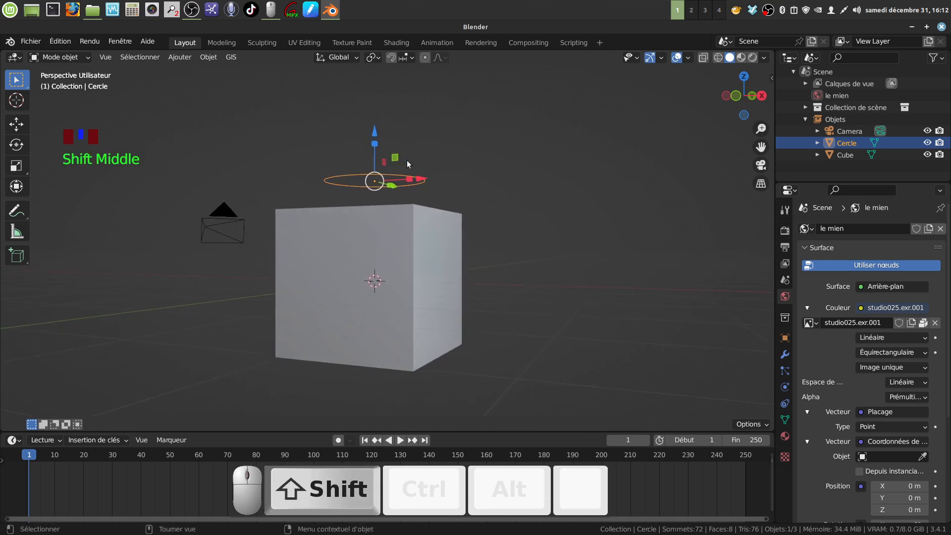
pyautogui.click(343, 173)
pyautogui.moveTo(461, 200); pyautogui.dragTo(491, 198, button='middle')
pyautogui.press('KP_1')
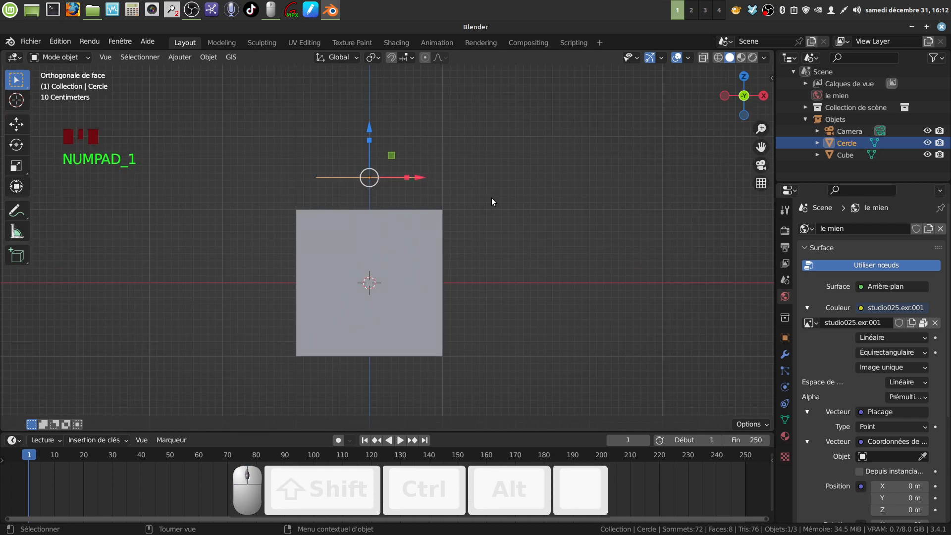
pyautogui.press('r')
pyautogui.press('y')
pyautogui.press('KP_9')
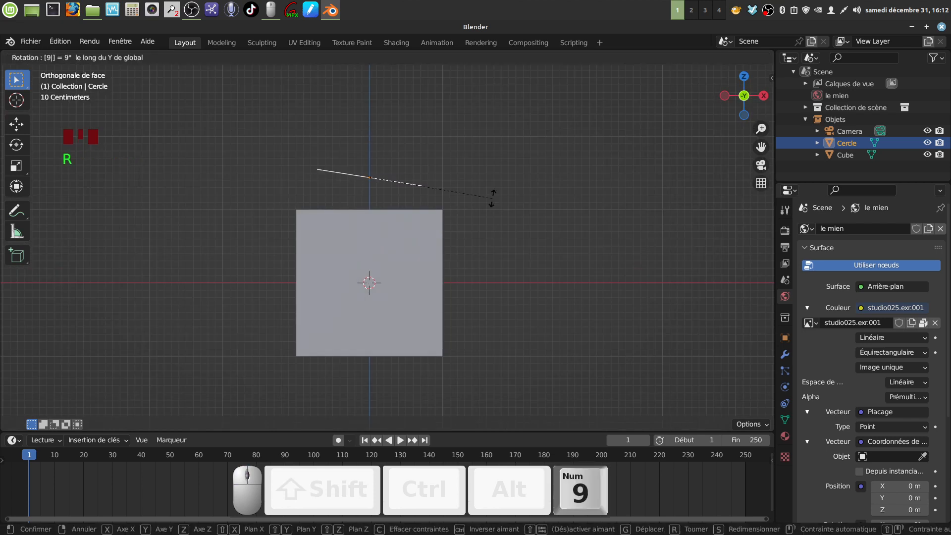
pyautogui.press('KP_0')
pyautogui.click(492, 198)
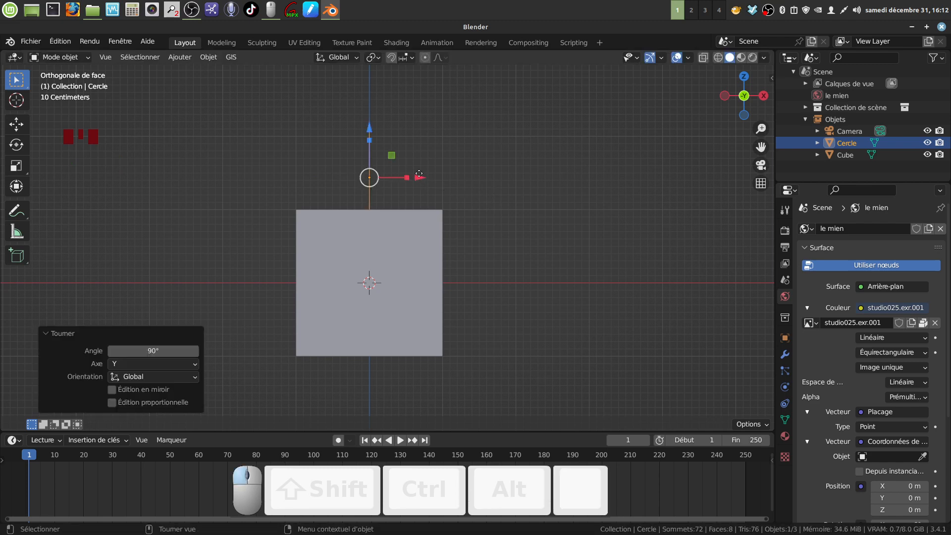
# - Move the circle about 1.28 m along X and 1.52 m down, then raise it about 0.11 m in right view to centre it
pyautogui.moveTo(419, 174); pyautogui.dragTo(513, 175)
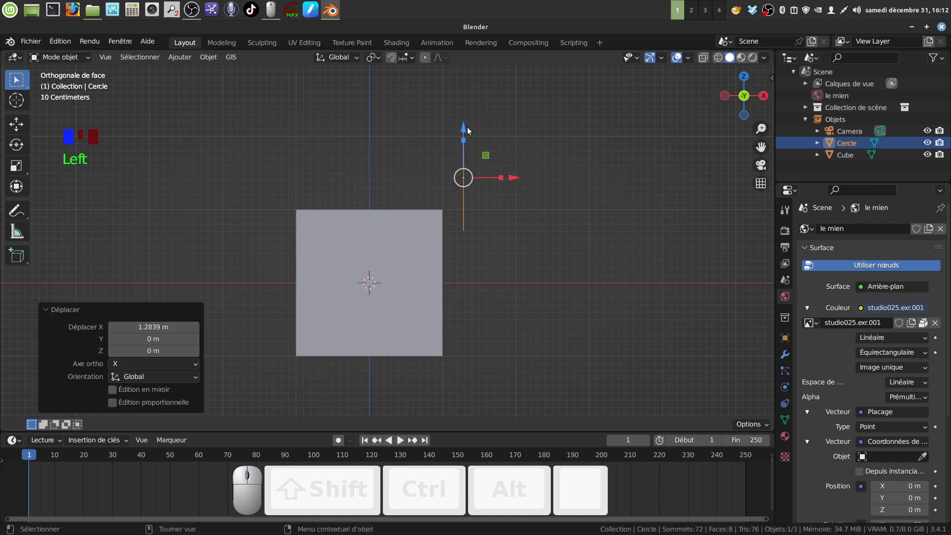
pyautogui.moveTo(464, 130); pyautogui.dragTo(465, 242)
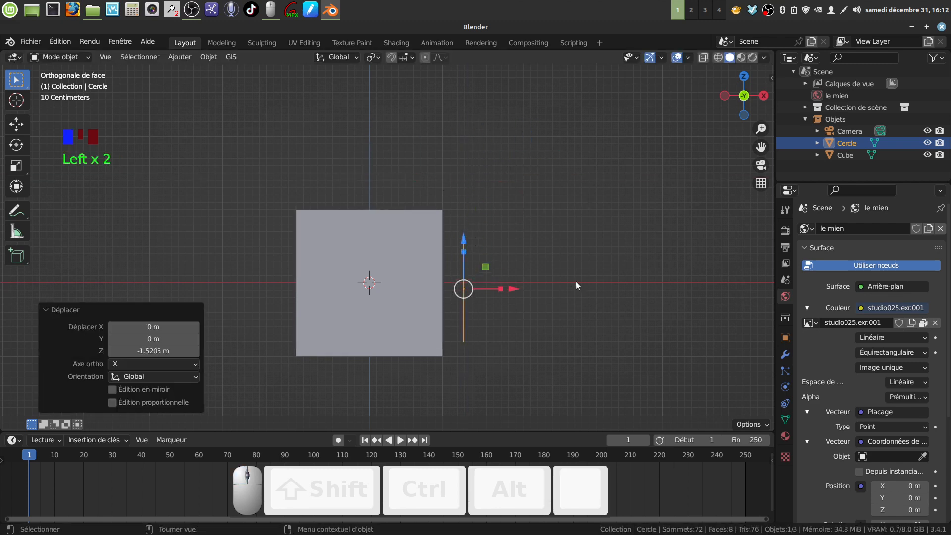
pyautogui.press('KP_3')
pyautogui.scroll(2, 575, 286)
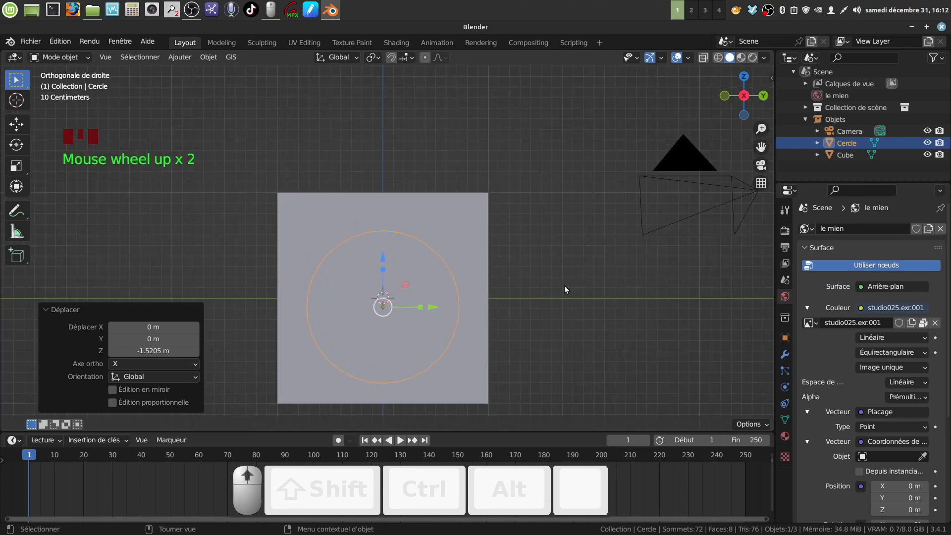
pyautogui.press('g')
pyautogui.click(519, 344)
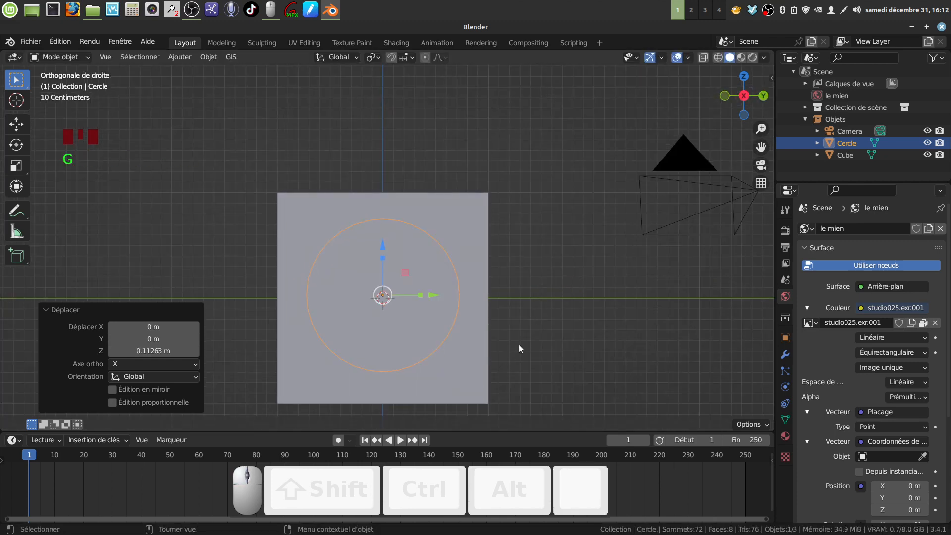
# - Examine the upright circle's alignment with the cube's side face in perspective and in front, left and right orthographic views
pyautogui.scroll(-1, 505, 347)
pyautogui.scroll(-1, 506, 351)
pyautogui.keyDown('shift'); pyautogui.moveTo(449, 318); pyautogui.dragTo(482, 318, button='middle'); pyautogui.keyUp('shift')
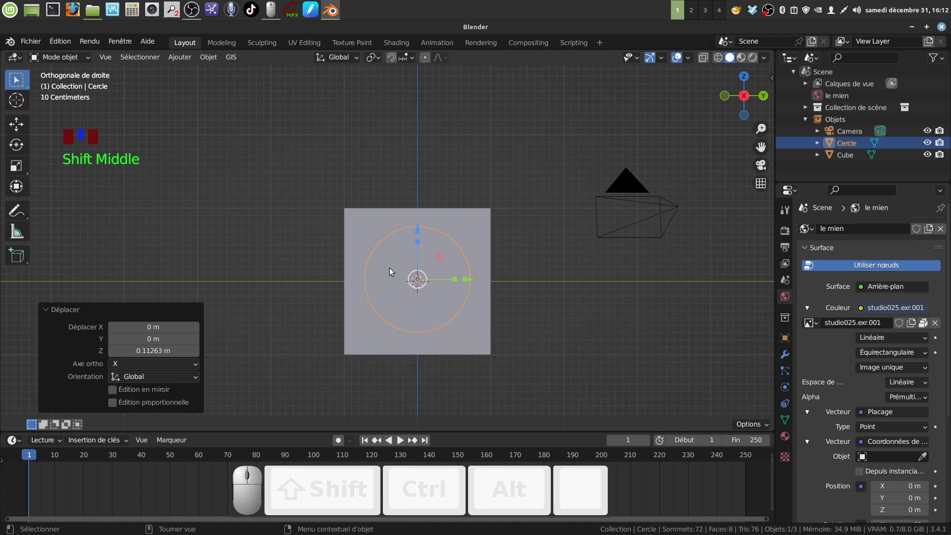
pyautogui.moveTo(389, 270); pyautogui.dragTo(506, 339, button='middle')
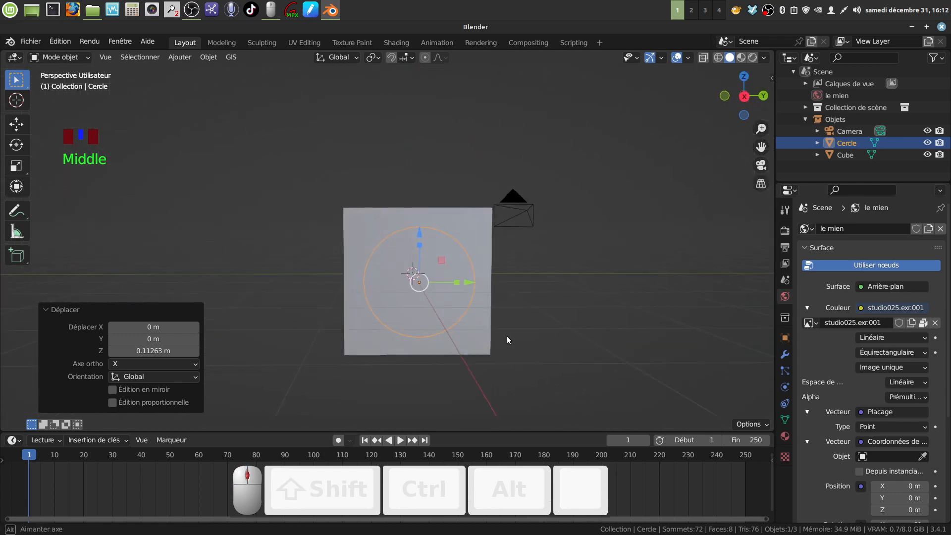
pyautogui.press('KP_1')
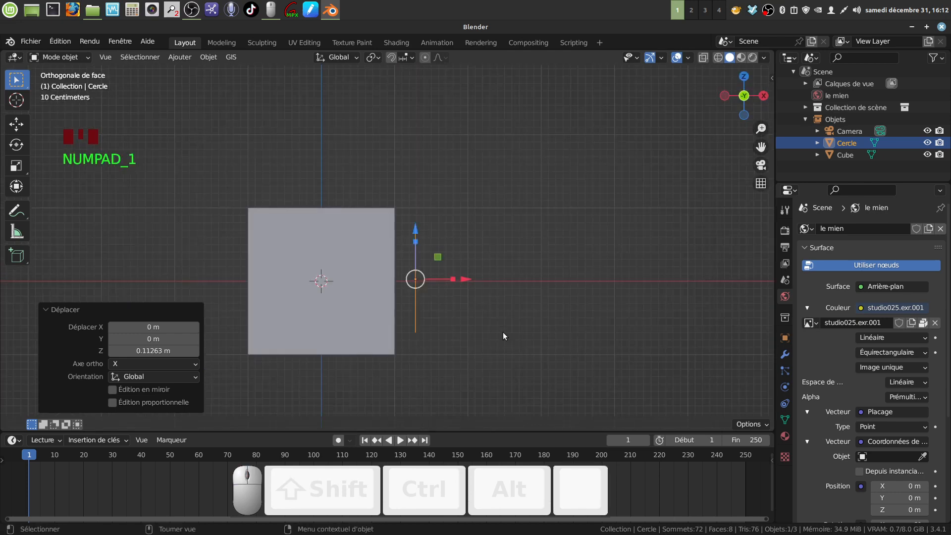
pyautogui.moveTo(501, 317); pyautogui.dragTo(463, 317, button='middle')
pyautogui.press('ctrl+KP_3')
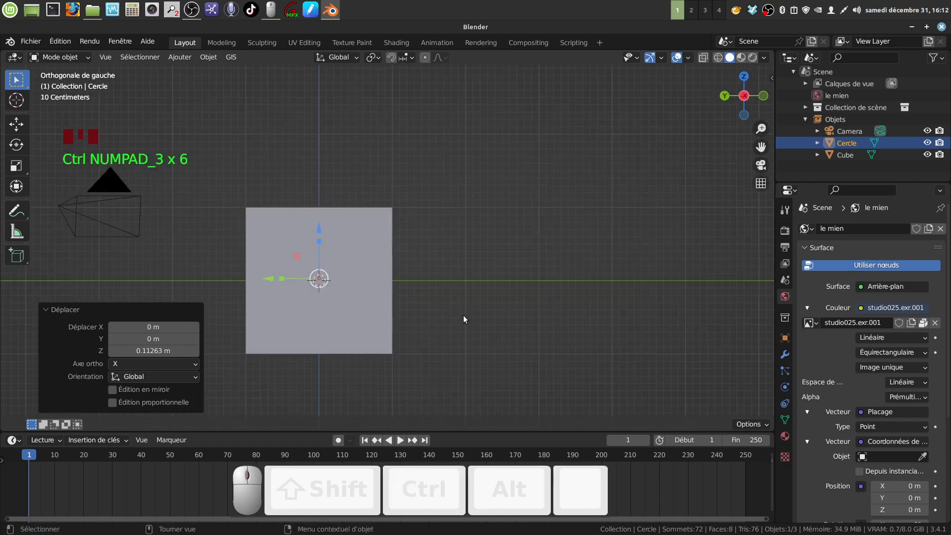
pyautogui.press('KP_3')
pyautogui.press('KP_3')
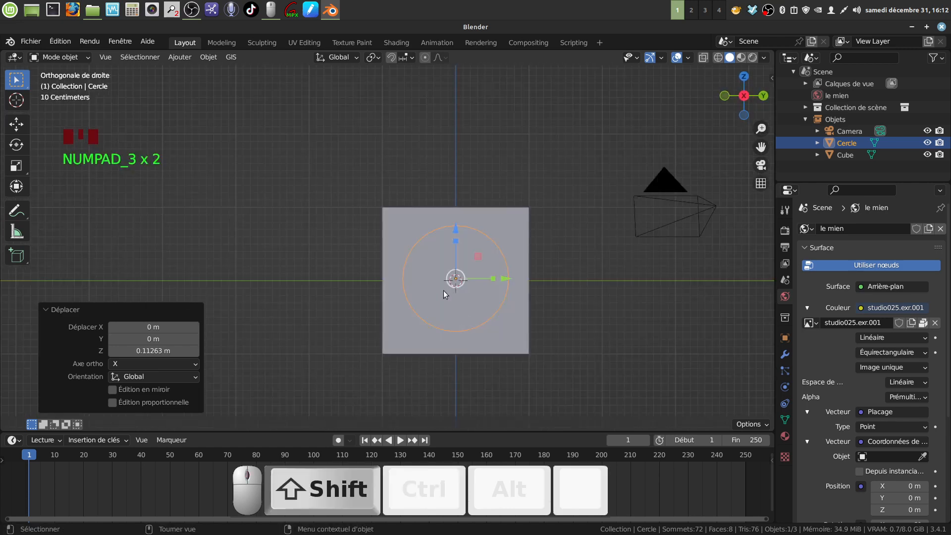
pyautogui.moveTo(444, 290)
pyautogui.mouseDown(button='middle')
pyautogui.moveTo(503, 285)
pyautogui.moveTo(531, 302)
pyautogui.moveTo(450, 281)
pyautogui.mouseUp(button='middle')
pyautogui.moveTo(401, 251); pyautogui.dragTo(383, 217, button='middle')
pyautogui.moveTo(458, 279); pyautogui.dragTo(456, 286, button='middle')
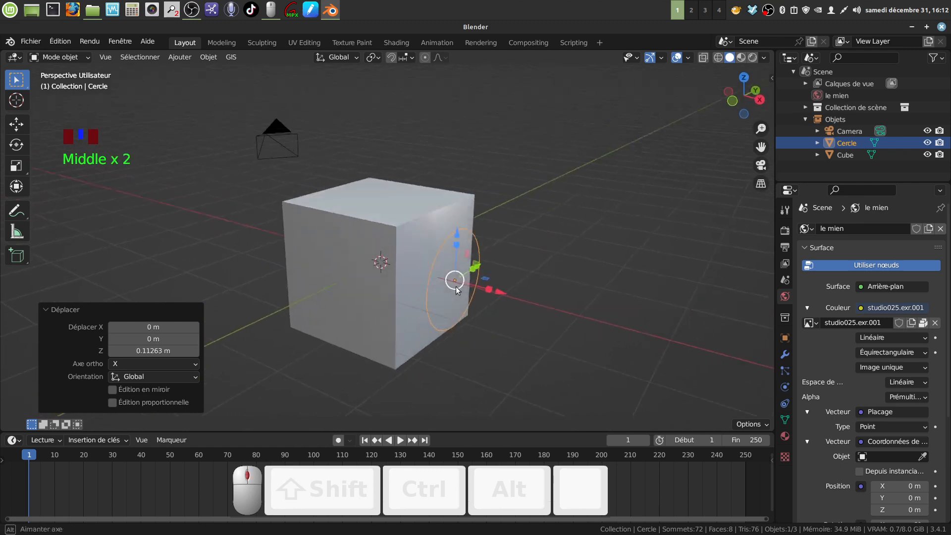
# - Move the circle about 1.13 m along negative Y and 0.08 m along negative X in top view, beside the cube's corner
pyautogui.scroll(-2, 453, 281)
pyautogui.press('KP_7')
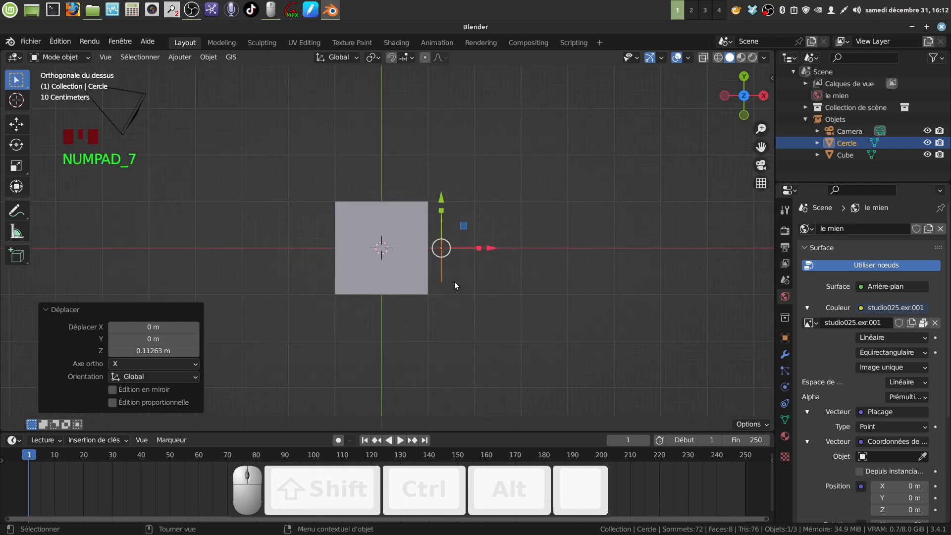
pyautogui.scroll(1, 453, 281)
pyautogui.keyDown('shift'); pyautogui.moveTo(507, 189); pyautogui.dragTo(493, 234, button='middle'); pyautogui.keyUp('shift')
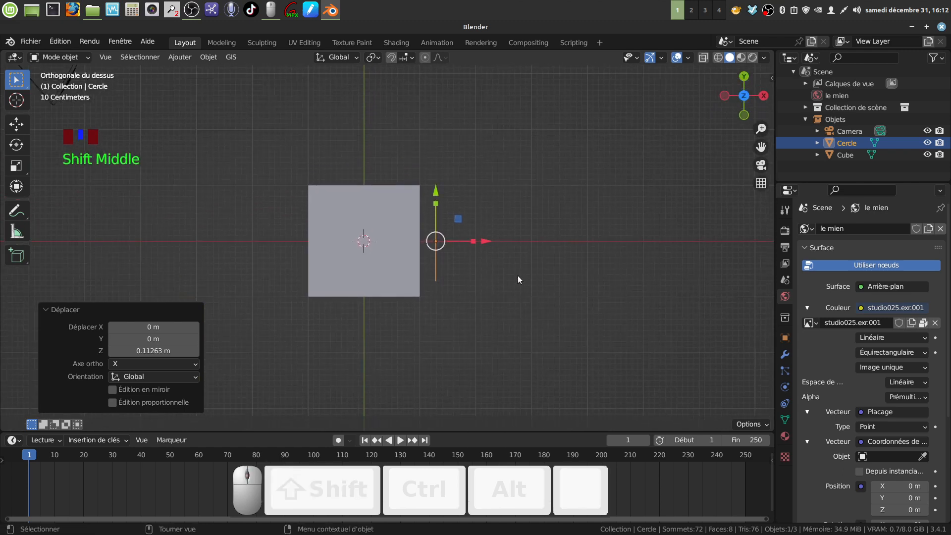
pyautogui.press('g')
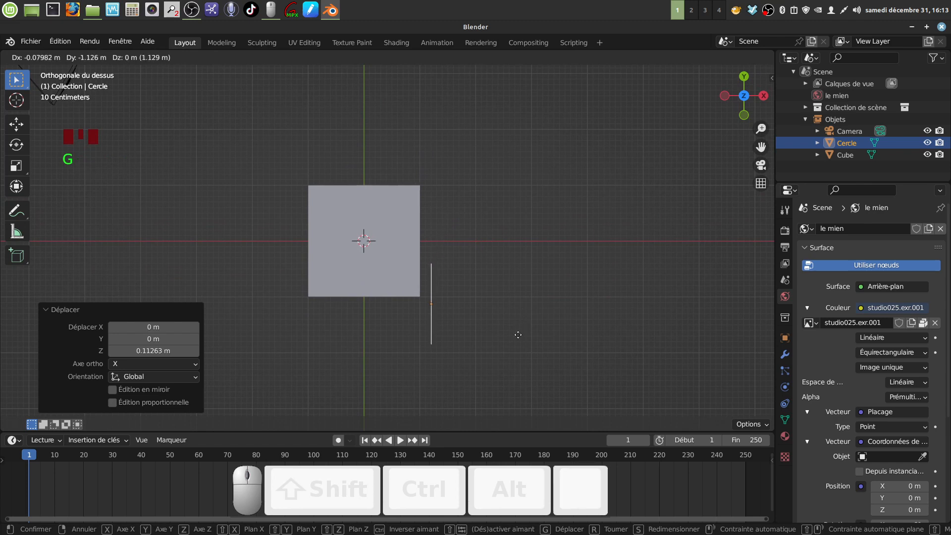
pyautogui.click(518, 329)
# - Rotate the circle about 46.5° in top view and shift it about 0.12 m along negative X beside the cube's corner
pyautogui.press('r')
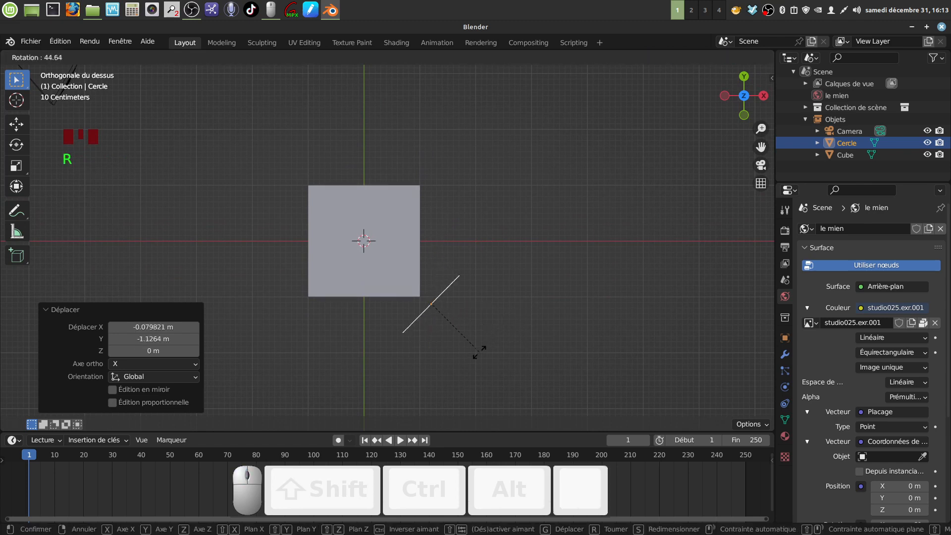
pyautogui.click(474, 351)
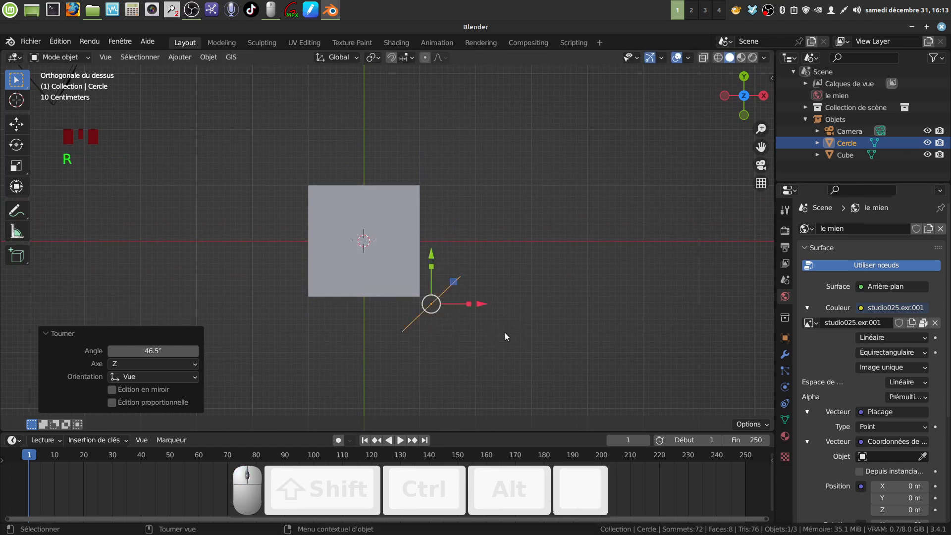
pyautogui.press('g')
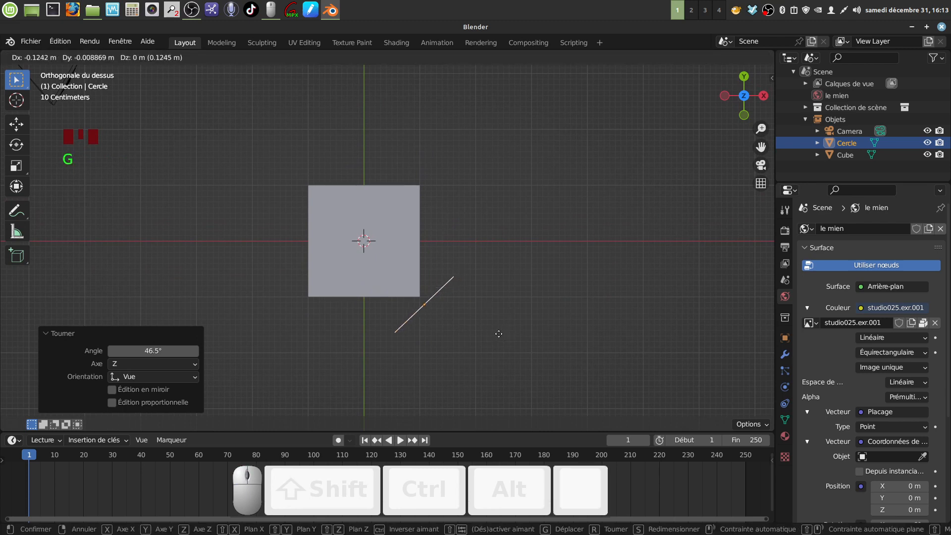
pyautogui.click(499, 332)
# - Add one centred horizontal loop cut around the cube in Edit Mode
pyautogui.moveTo(500, 328); pyautogui.dragTo(400, 259, button='middle')
pyautogui.click(357, 288)
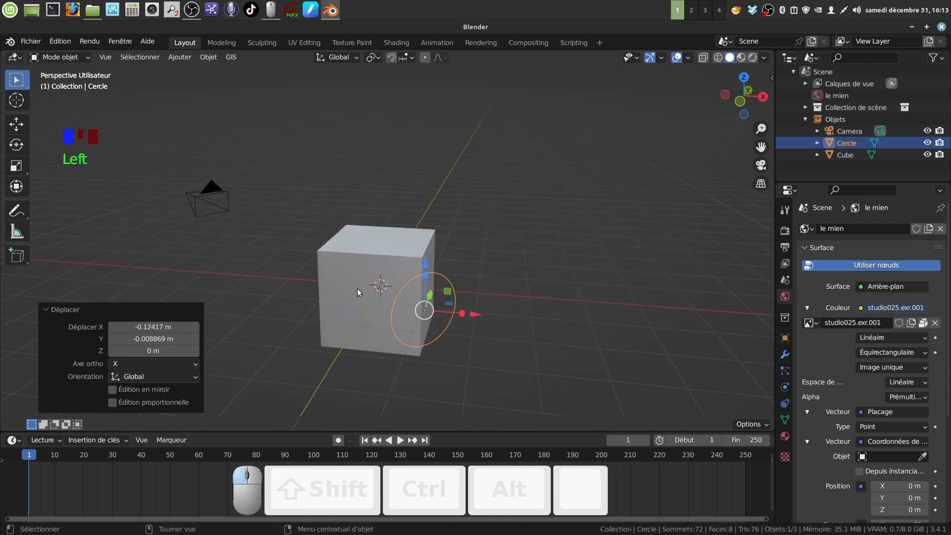
pyautogui.press('Tab')
pyautogui.moveTo(357, 296); pyautogui.dragTo(340, 301, button='middle')
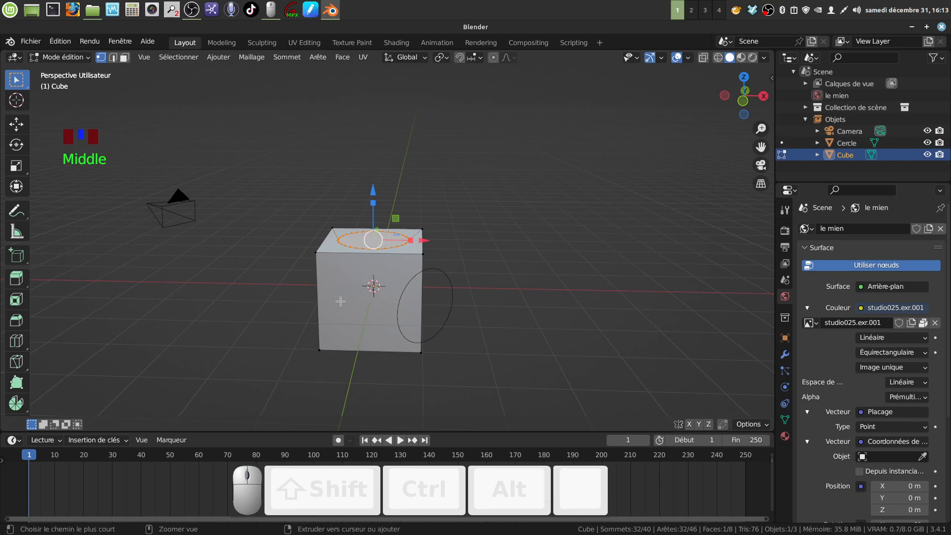
pyautogui.hotkey('ctrl', 'r')
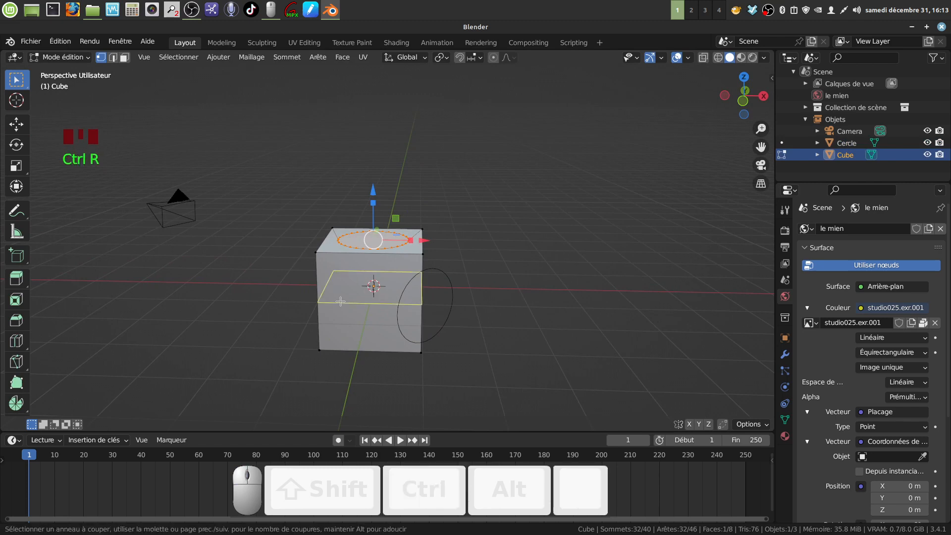
pyautogui.click(340, 302)
pyautogui.rightClick(340, 301)
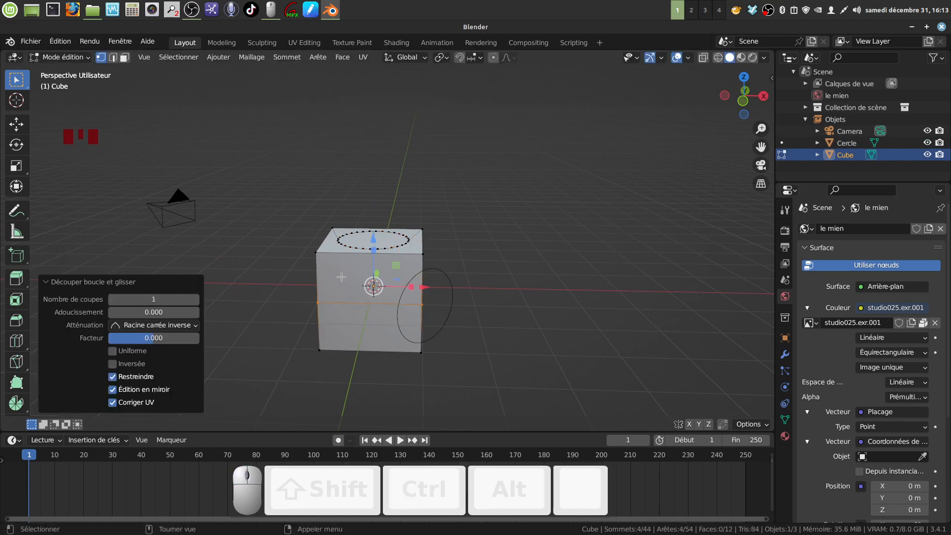
# - Reselect the cube with its vertical corner facing the view behind the circle, and select its entire mesh in Edit Mode
pyautogui.moveTo(337, 274); pyautogui.dragTo(322, 271, button='middle')
pyautogui.moveTo(379, 292); pyautogui.dragTo(418, 289, button='middle')
pyautogui.scroll(2, 365, 259)
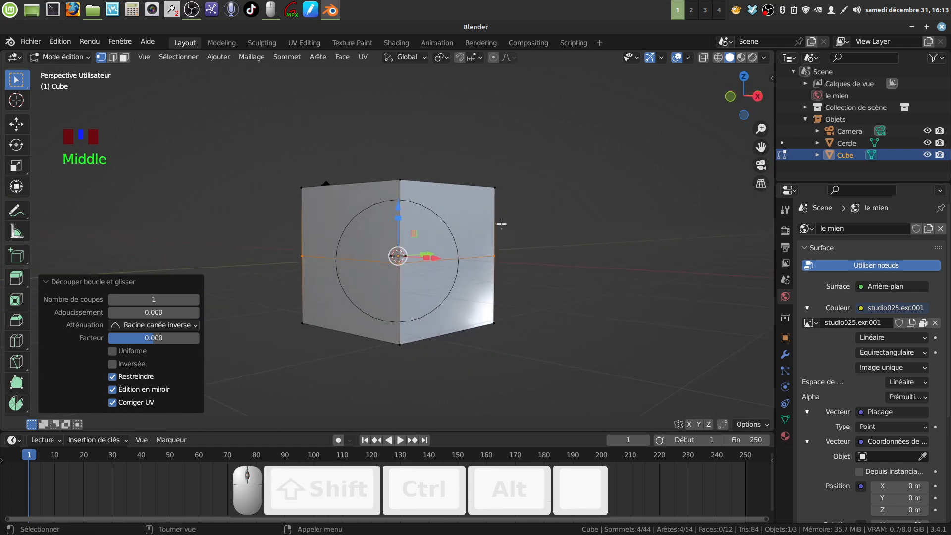
pyautogui.press('Tab')
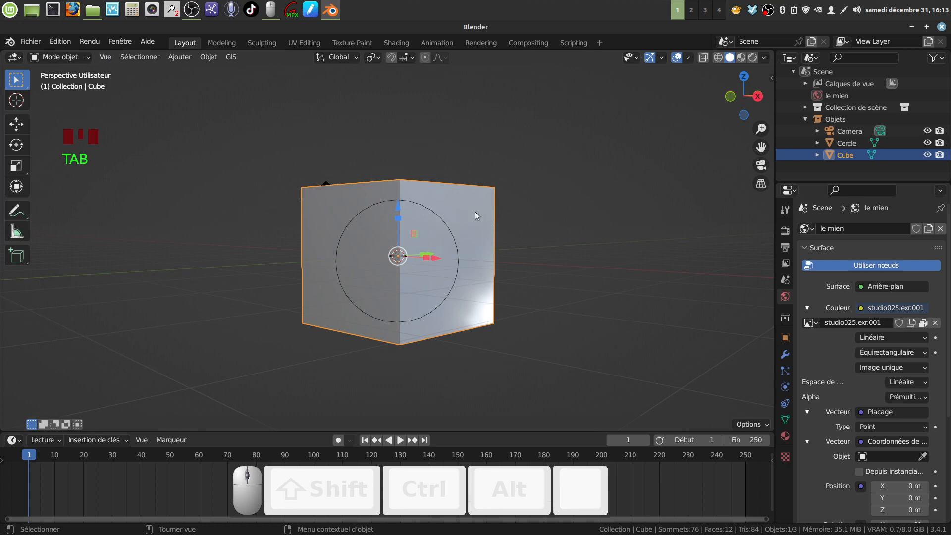
pyautogui.click(476, 211)
pyautogui.click(528, 236)
pyautogui.click(528, 236)
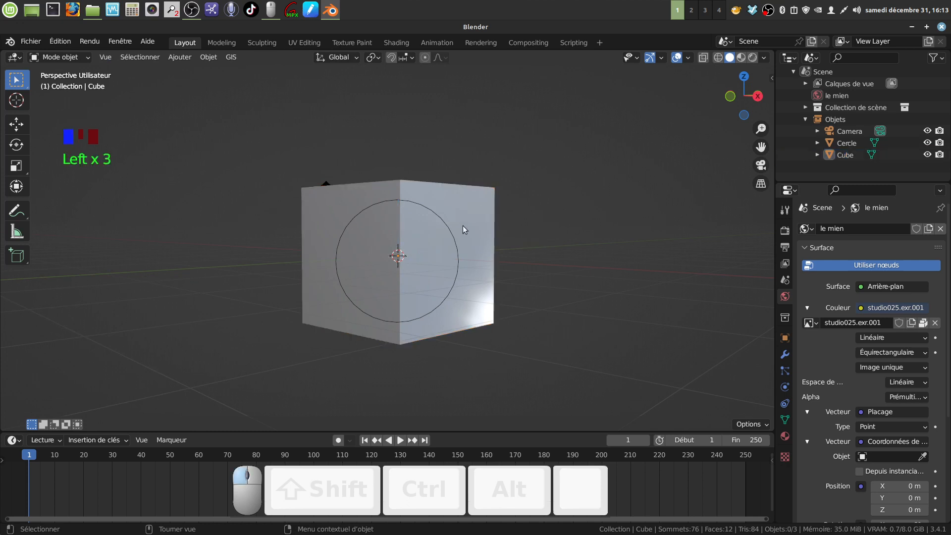
pyautogui.click(464, 225)
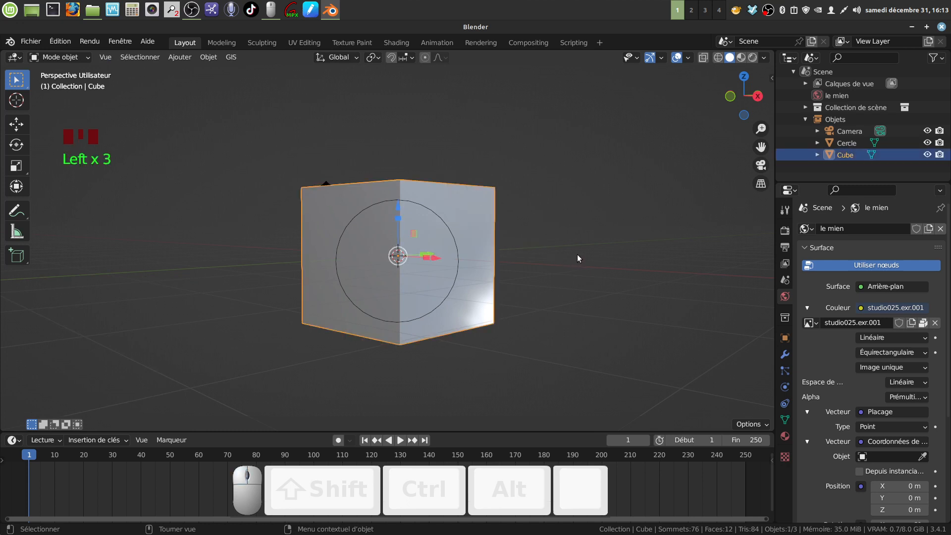
pyautogui.press('Tab')
pyautogui.press('a')
pyautogui.press('a')
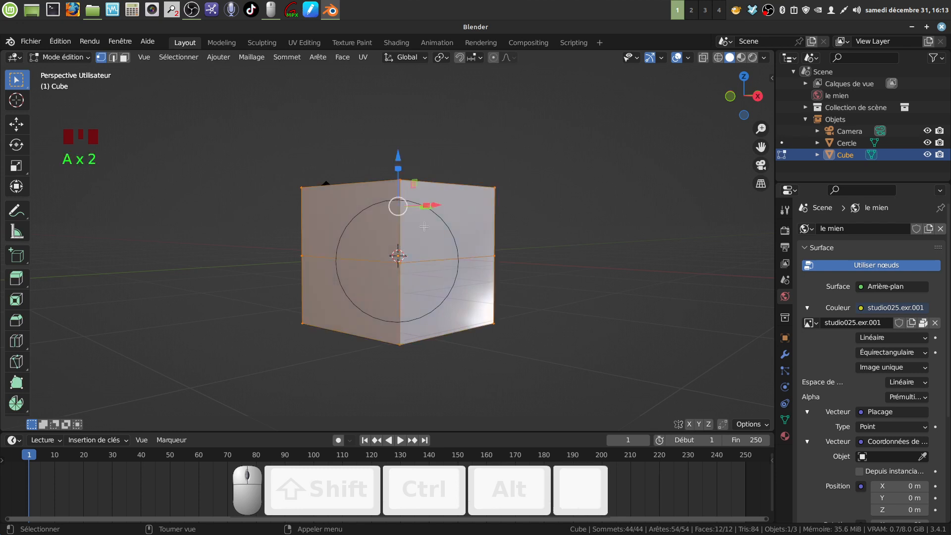
# - Add Cercle to the selection and apply Knife Project across the cube's vertical corner, then inspect the cut from other angles
pyautogui.keyDown('ctrl'); pyautogui.click(851, 147); pyautogui.keyUp('ctrl')
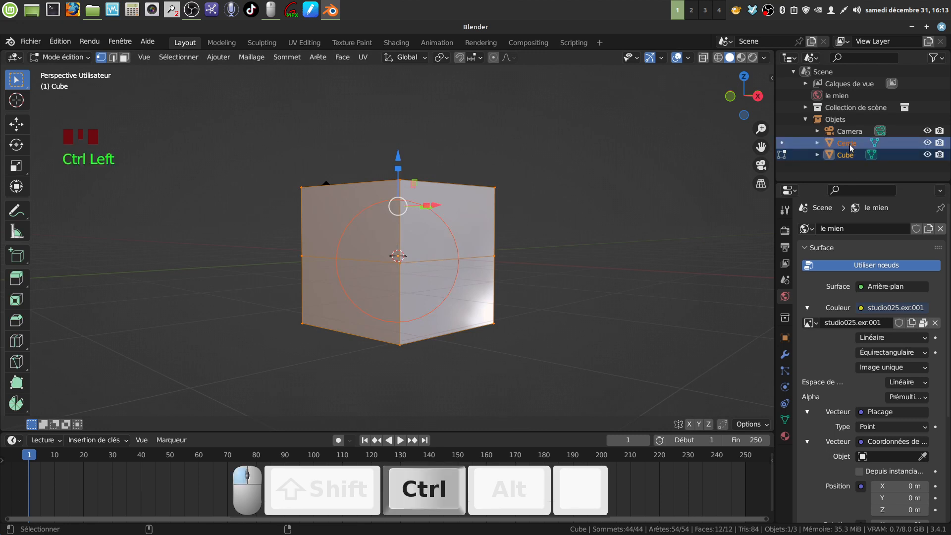
pyautogui.click(253, 57)
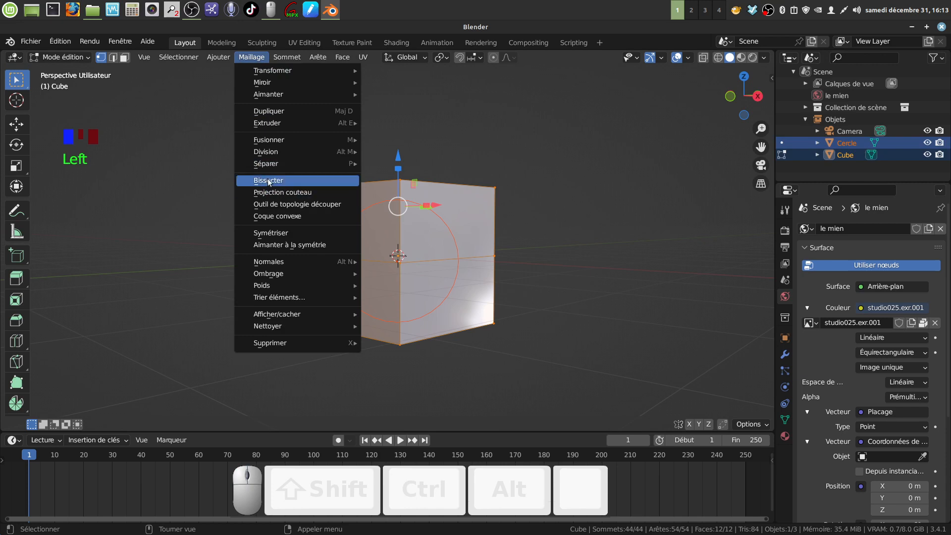
pyautogui.click(279, 195)
pyautogui.moveTo(276, 194); pyautogui.dragTo(429, 260, button='middle')
pyautogui.moveTo(333, 323); pyautogui.dragTo(364, 306, button='middle')
pyautogui.keyDown('shift'); pyautogui.moveTo(349, 294); pyautogui.dragTo(415, 317, button='middle'); pyautogui.keyUp('shift')
pyautogui.moveTo(408, 313); pyautogui.dragTo(355, 298, button='middle')
pyautogui.moveTo(455, 307)
pyautogui.keyDown('shift'); pyautogui.mouseDown(button='middle')
pyautogui.moveTo(395, 269)
pyautogui.moveTo(404, 275)
pyautogui.moveTo(466, 209)
pyautogui.moveTo(493, 296)
pyautogui.moveTo(514, 314)
pyautogui.moveTo(454, 325)
pyautogui.moveTo(537, 257)
pyautogui.moveTo(446, 257)
pyautogui.moveTo(451, 251)
pyautogui.moveTo(444, 297)
pyautogui.mouseUp(button='middle'); pyautogui.keyUp('shift')
pyautogui.keyDown('shift'); pyautogui.moveTo(443, 297); pyautogui.dragTo(455, 260, button='middle'); pyautogui.keyUp('shift')
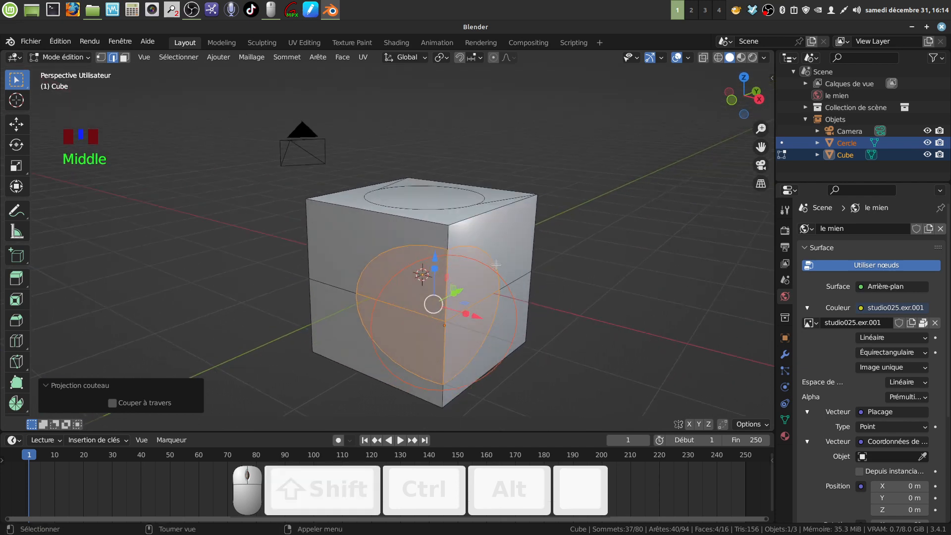
# - Examine the cube and the circle at its corner in Object Mode, in orthographic and perspective views from several angles
pyautogui.press('Tab')
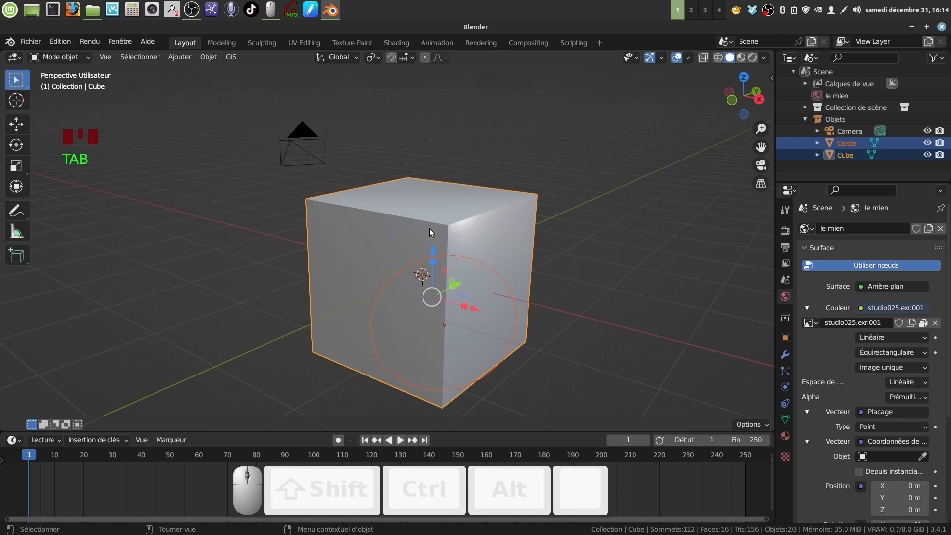
pyautogui.press('KP_5')
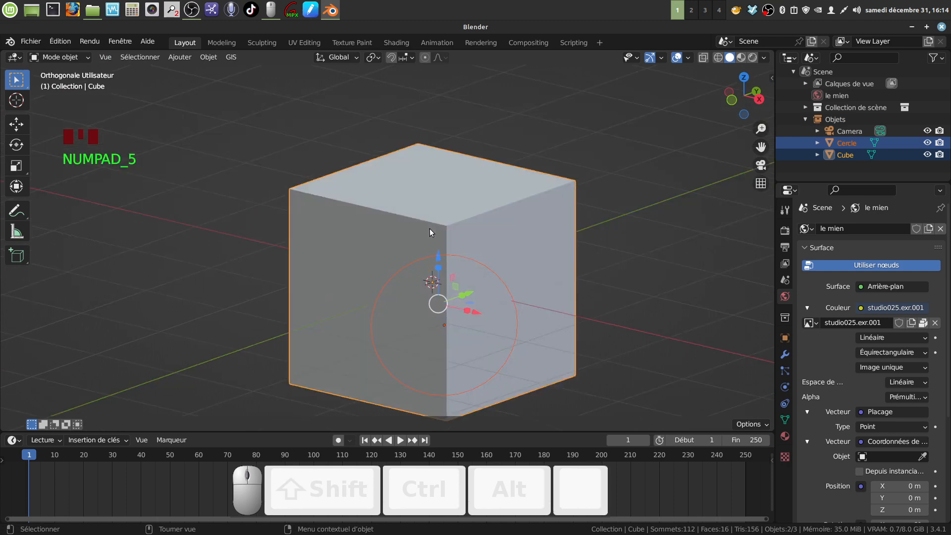
pyautogui.scroll(-4, 446, 233)
pyautogui.scroll(1, 479, 291)
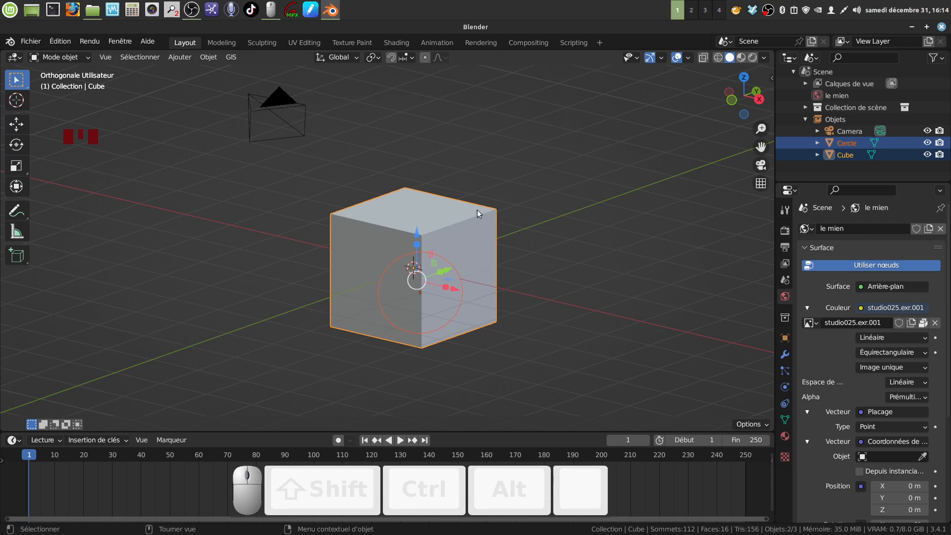
pyautogui.moveTo(516, 250); pyautogui.dragTo(479, 241, button='middle')
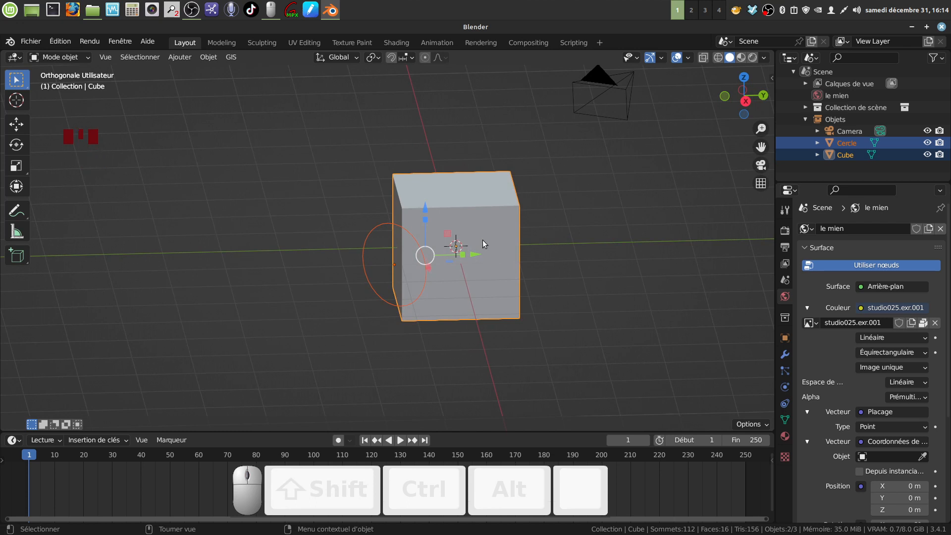
pyautogui.press('KP_5')
pyautogui.keyDown('shift'); pyautogui.moveTo(481, 215); pyautogui.dragTo(427, 223, button='middle'); pyautogui.keyUp('shift')
pyautogui.click(474, 278)
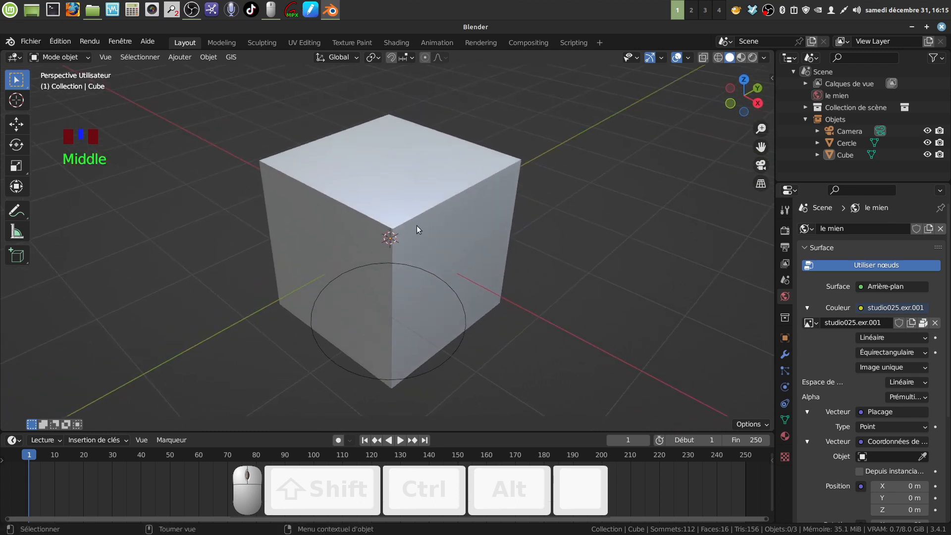
pyautogui.moveTo(418, 226); pyautogui.dragTo(516, 200, button='middle')
pyautogui.moveTo(416, 219); pyautogui.dragTo(461, 236, button='middle')
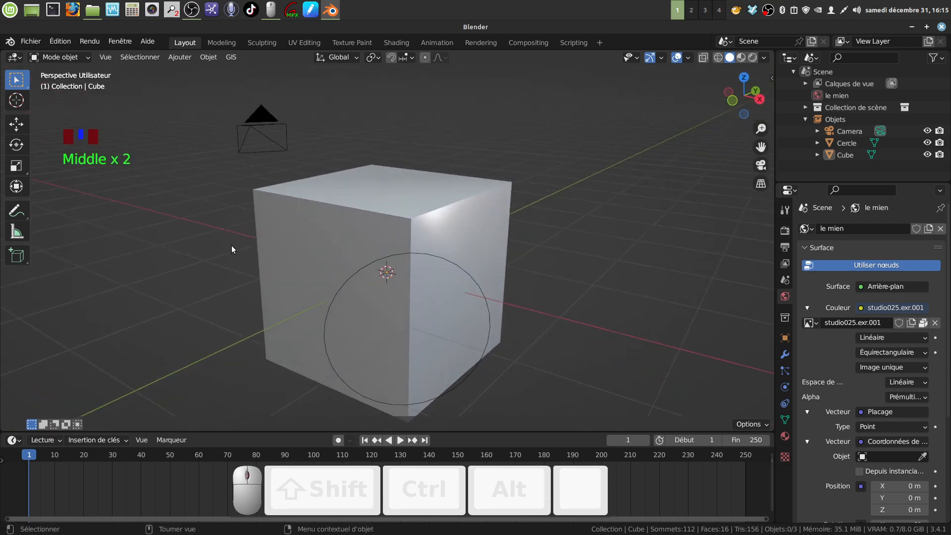
pyautogui.moveTo(239, 246); pyautogui.dragTo(367, 221, button='middle')
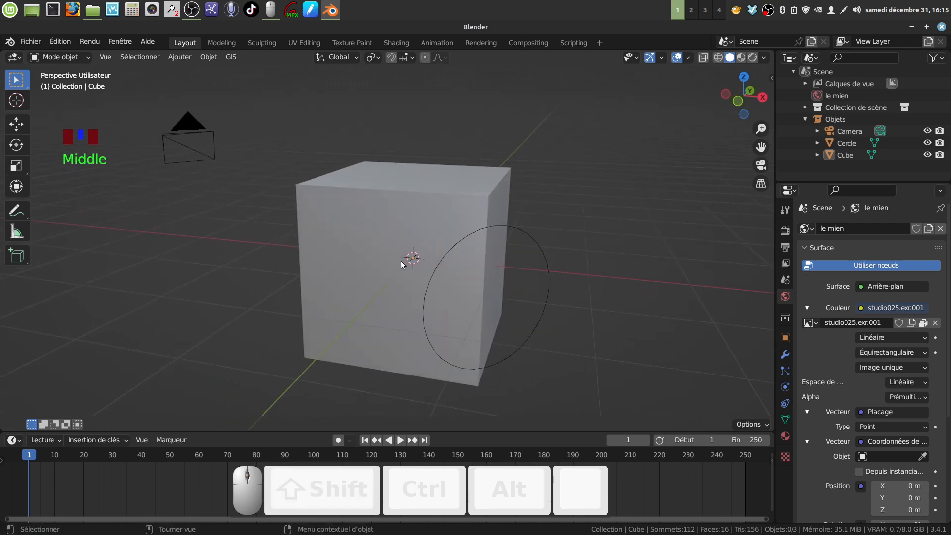
pyautogui.keyDown('shift'); pyautogui.moveTo(403, 263); pyautogui.dragTo(418, 231, button='middle'); pyautogui.keyUp('shift')
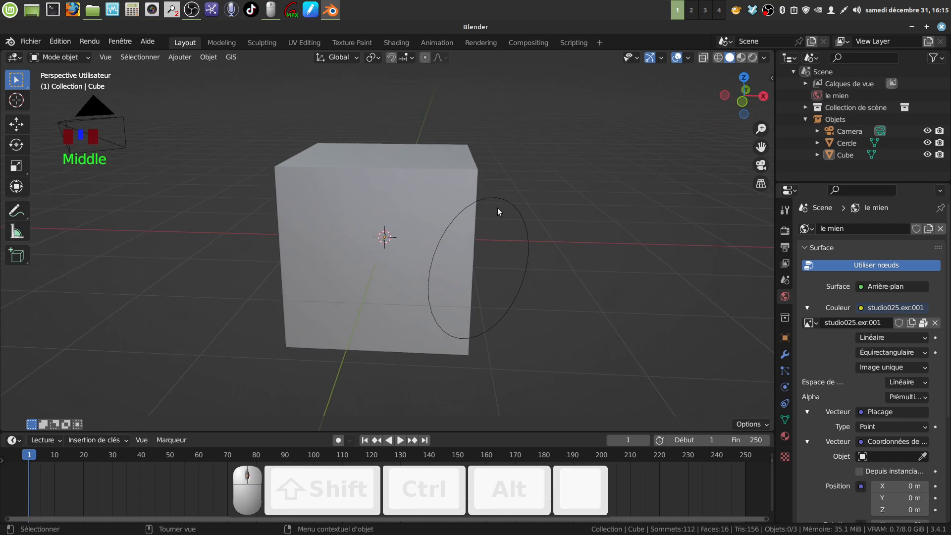
pyautogui.click(506, 203)
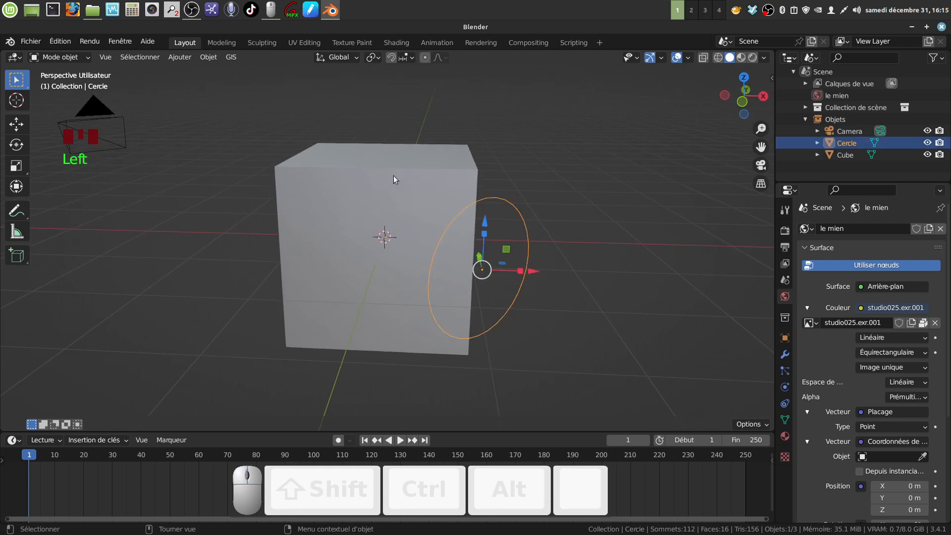
pyautogui.moveTo(506, 231); pyautogui.dragTo(392, 181, button='middle')
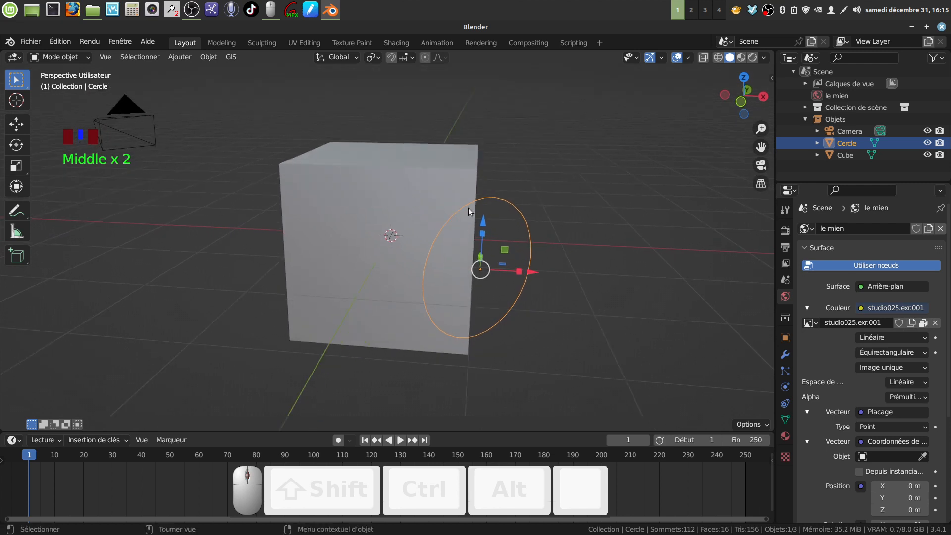
pyautogui.moveTo(400, 244)
pyautogui.mouseDown(button='middle')
pyautogui.moveTo(386, 225)
pyautogui.moveTo(414, 227)
pyautogui.moveTo(394, 225)
pyautogui.moveTo(418, 252)
pyautogui.moveTo(406, 227)
pyautogui.moveTo(412, 238)
pyautogui.moveTo(361, 220)
pyautogui.moveTo(373, 201)
pyautogui.moveTo(377, 219)
pyautogui.moveTo(399, 218)
pyautogui.moveTo(409, 235)
pyautogui.mouseUp(button='middle')
pyautogui.scroll(-1, 346, 213)
pyautogui.scroll(1, 409, 236)
# - Minimize Blender, open the BLENDER EN FRANÇAIS YouTube channel from the desktop and browse its older videos
pyautogui.click(912, 27)
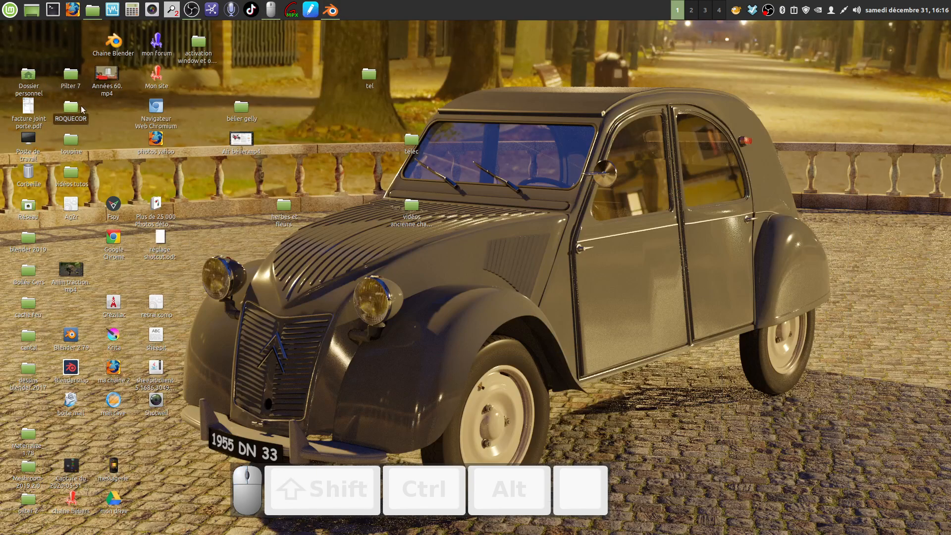
pyautogui.doubleClick(114, 44)
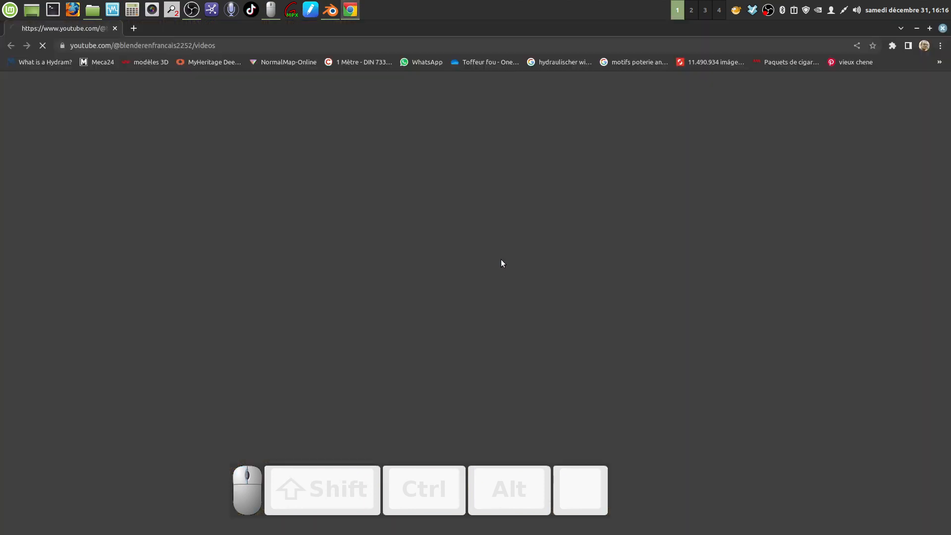
pyautogui.scroll(-10, 527, 273)
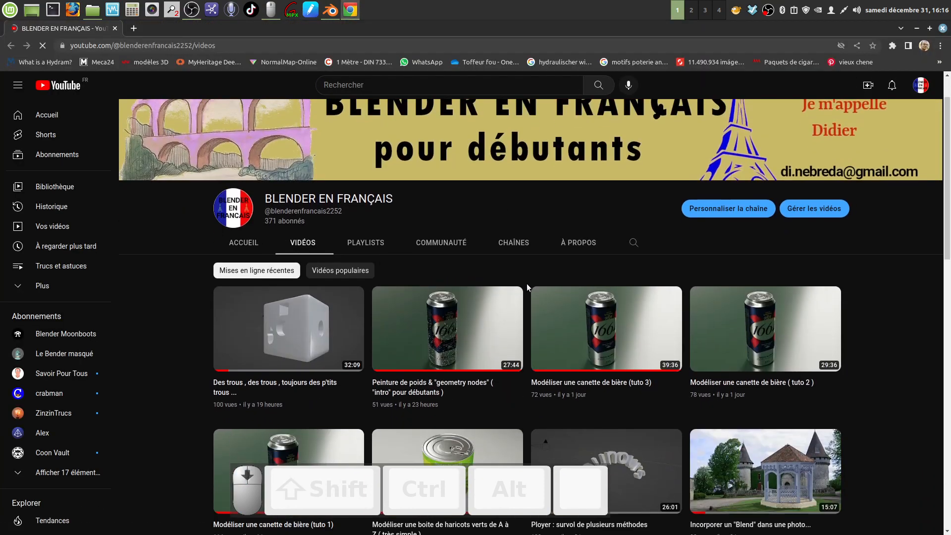
pyautogui.scroll(-6, 548, 309)
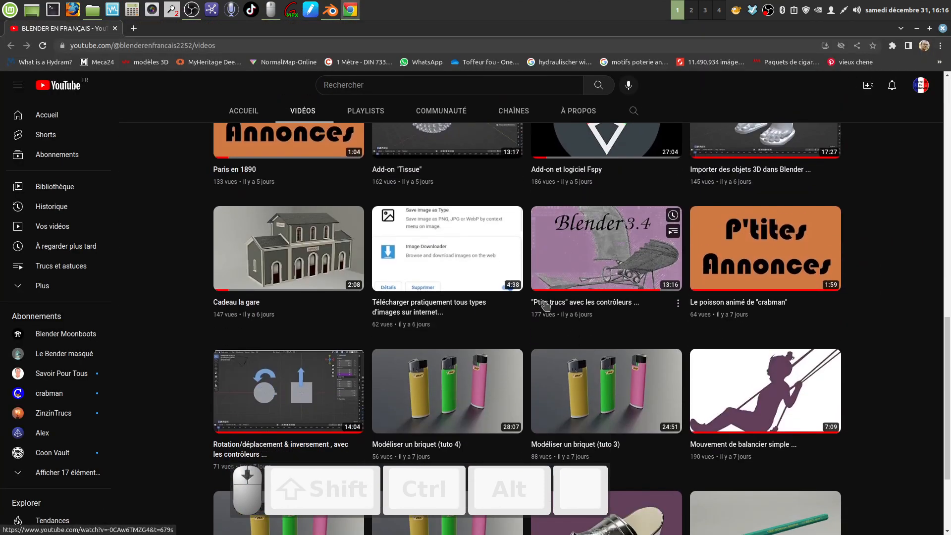
pyautogui.scroll(-5, 559, 329)
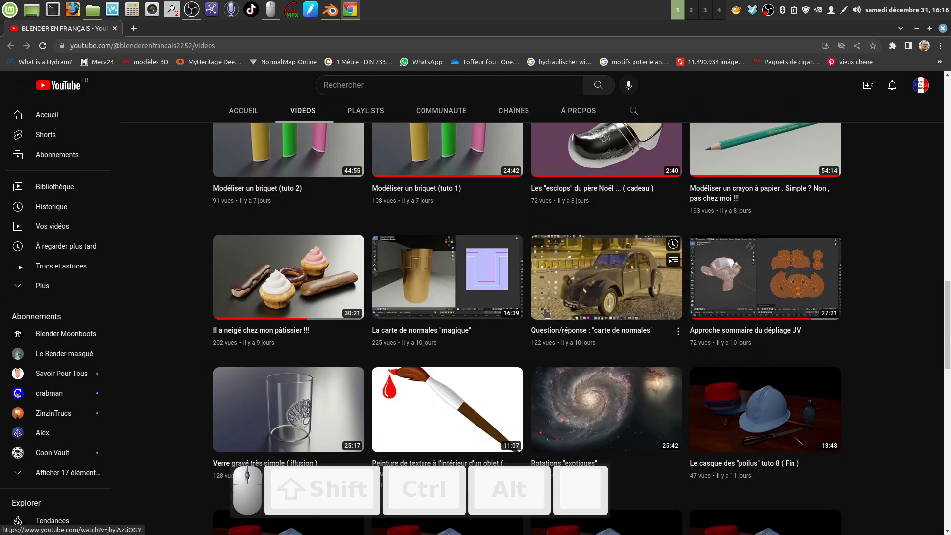
pyautogui.scroll(-9, 544, 312)
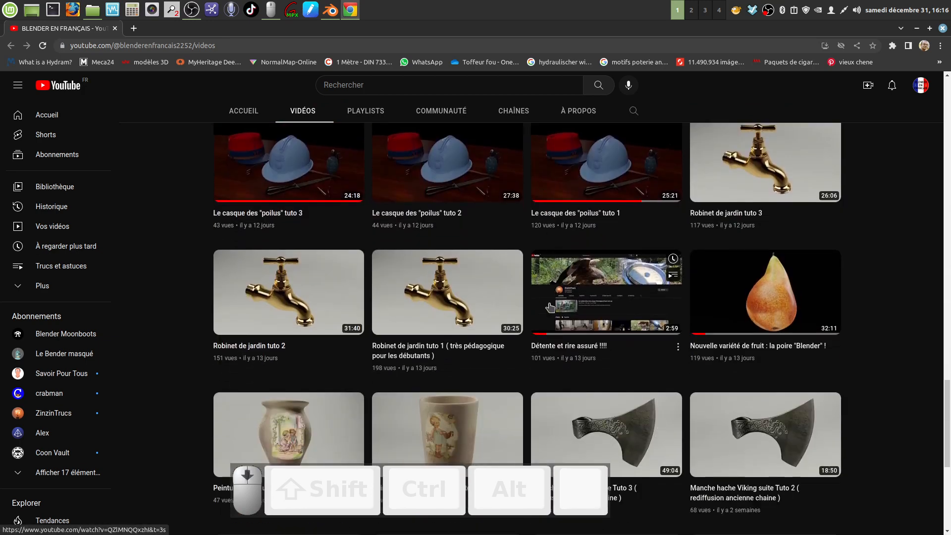
pyautogui.scroll(-6, 550, 307)
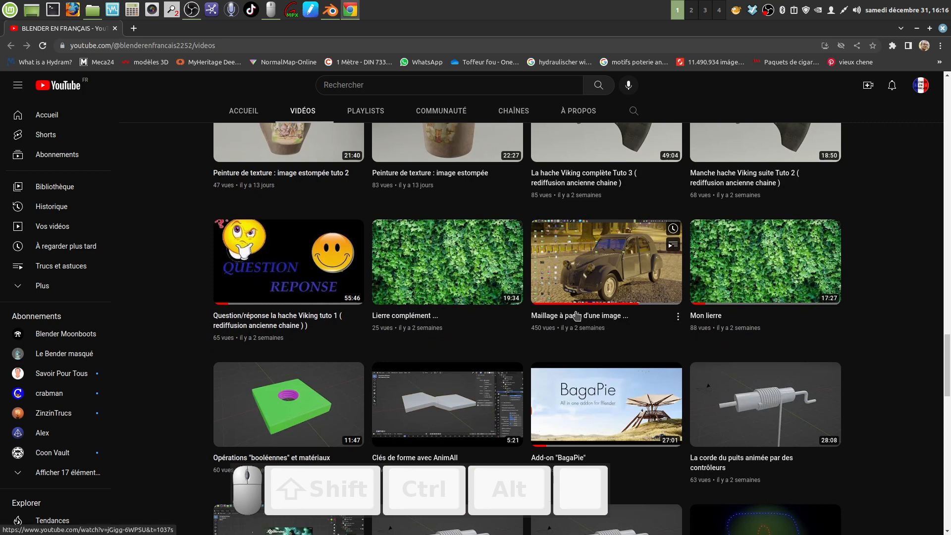
# - Open the video "Maillage à partir d'une image ..." and seek back to about 13:45
pyautogui.click(581, 315)
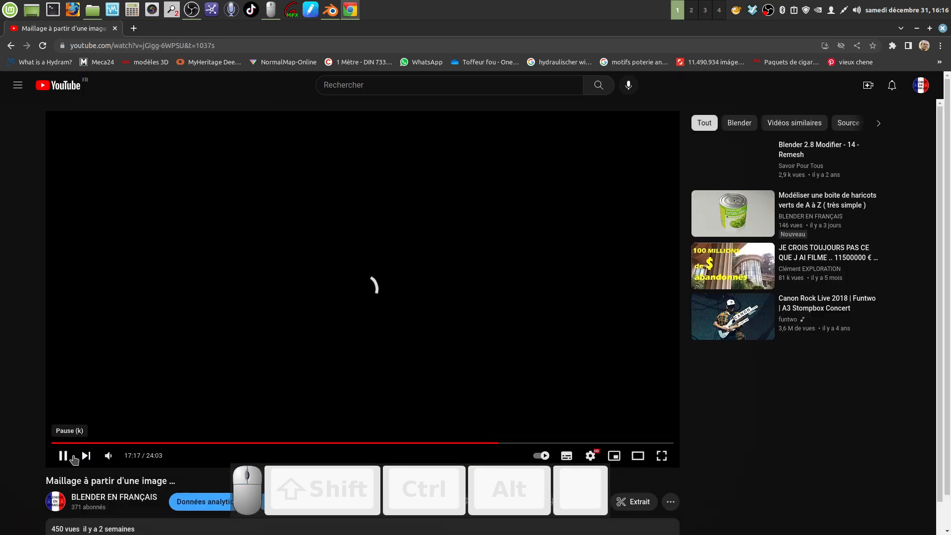
pyautogui.click(64, 455)
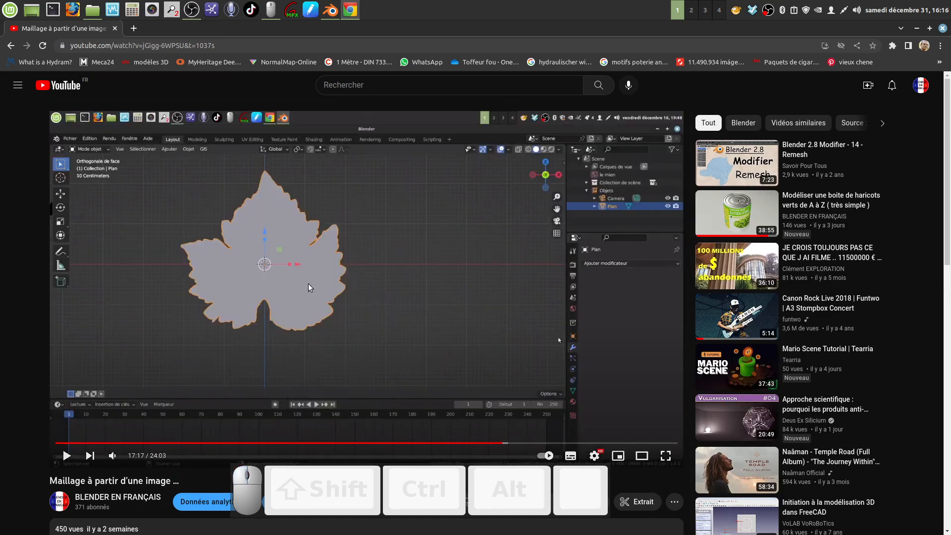
pyautogui.moveTo(505, 442); pyautogui.dragTo(411, 445)
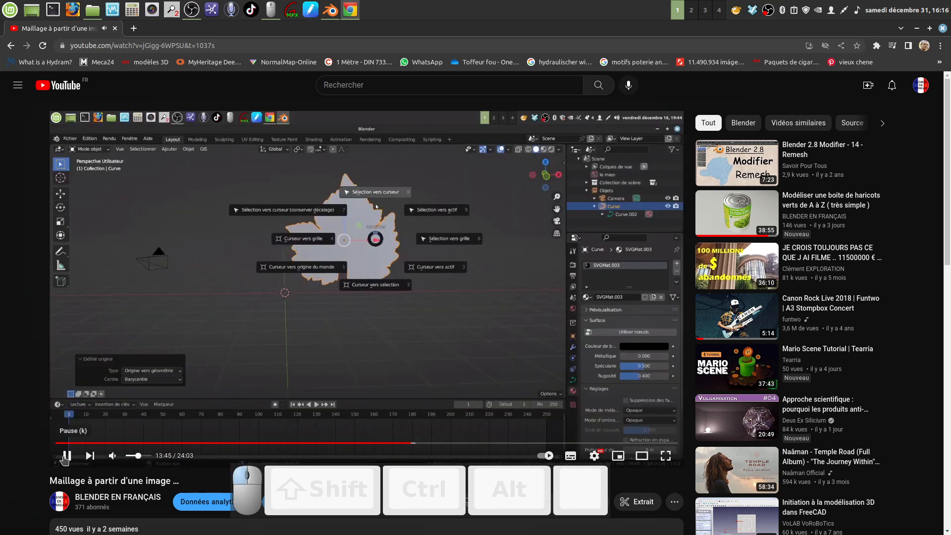
# - Pause the YouTube video, switch back to Blender and view the cube and circle obliquely from above
pyautogui.click(66, 456)
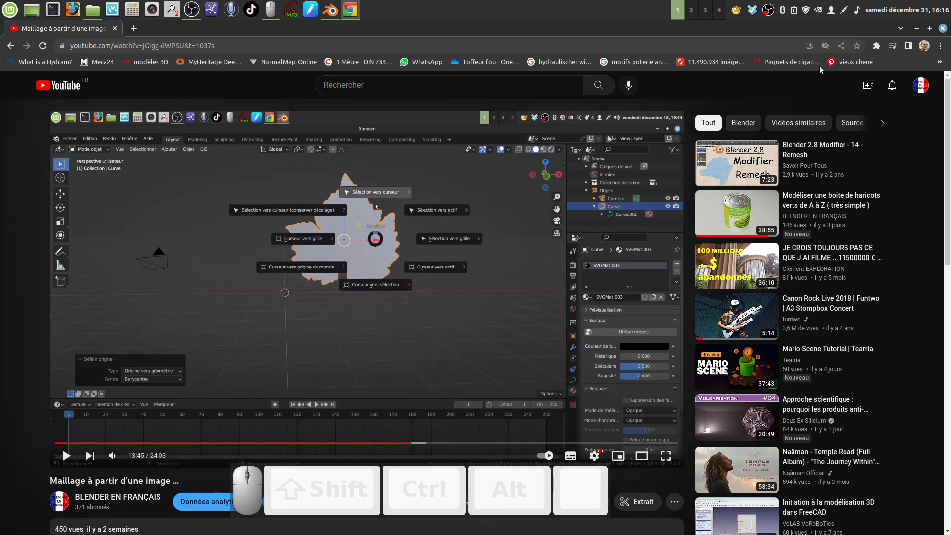
pyautogui.click(327, 12)
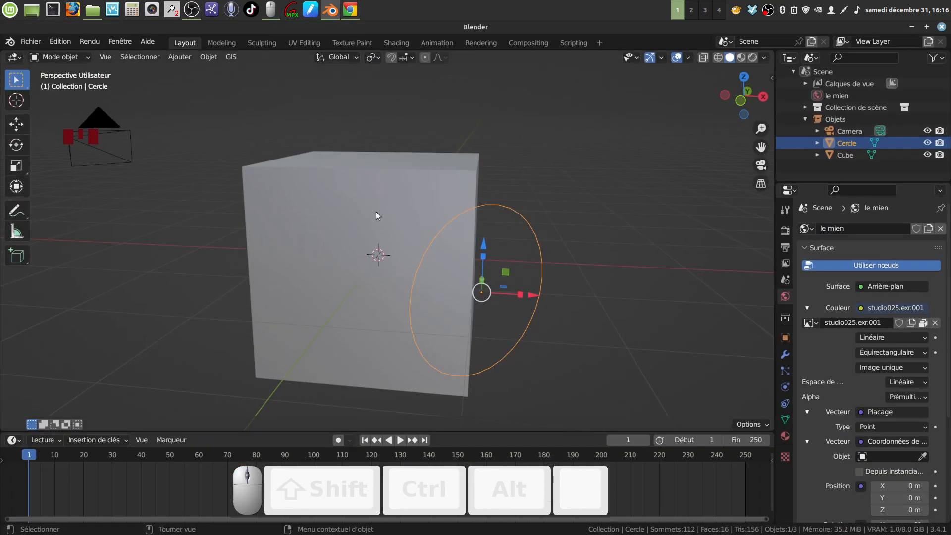
pyautogui.moveTo(461, 186); pyautogui.dragTo(381, 166, button='middle')
pyautogui.scroll(-2, 443, 191)
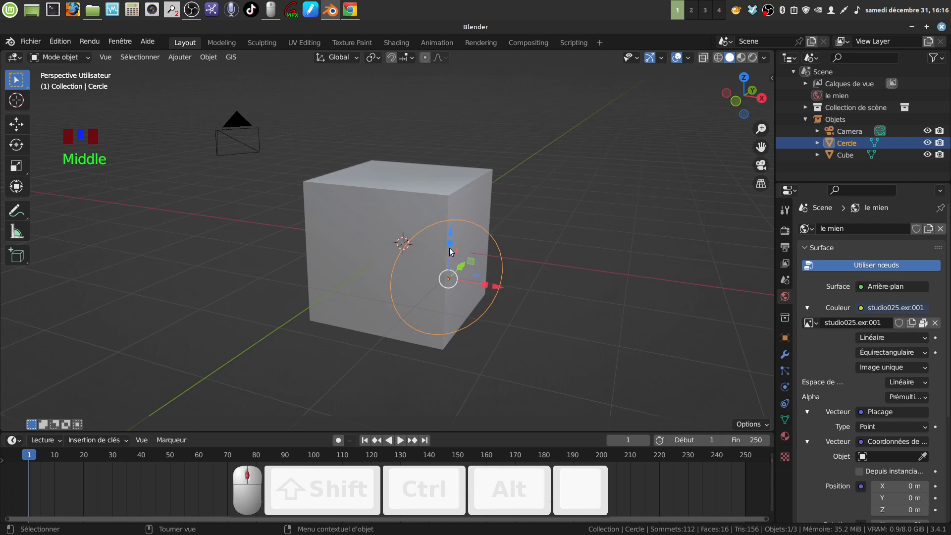
pyautogui.moveTo(450, 248); pyautogui.dragTo(432, 231, button='middle')
pyautogui.moveTo(436, 286); pyautogui.dragTo(424, 290, button='middle')
pyautogui.keyDown('shift'); pyautogui.moveTo(430, 248); pyautogui.dragTo(413, 239, button='middle'); pyautogui.keyUp('shift')
pyautogui.scroll(-3, 437, 258)
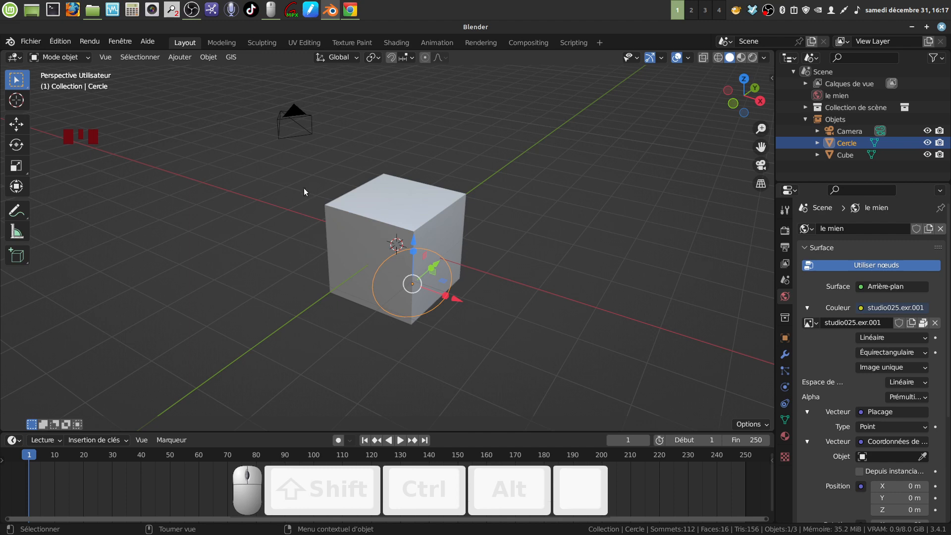
# - Compare the cube and circle in orthographic and perspective projection, ending in perspective
pyautogui.press('KP_5')
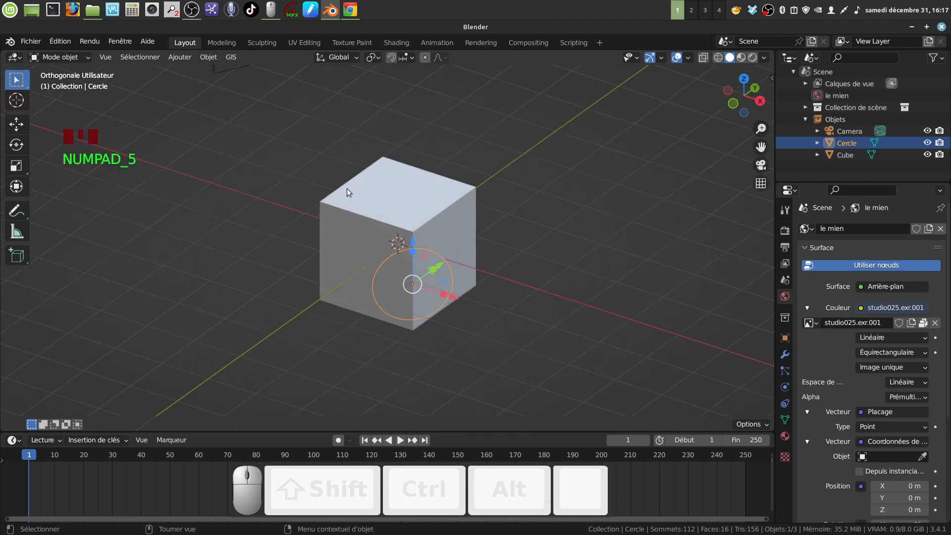
pyautogui.press('KP_5')
pyautogui.press('KP_5')
pyautogui.press('KP_5')
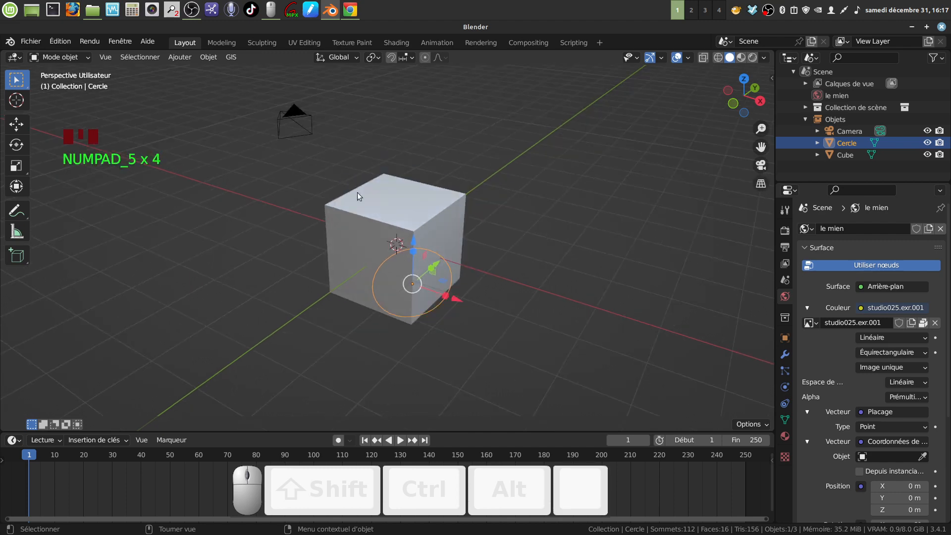
pyautogui.moveTo(357, 193); pyautogui.dragTo(400, 206, button='middle')
pyautogui.press('KP_5')
pyautogui.press('KP_5')
# - Orbit the view downward in fixed increments through a full vertical turn around the cube and circle
pyautogui.press('KP_2')
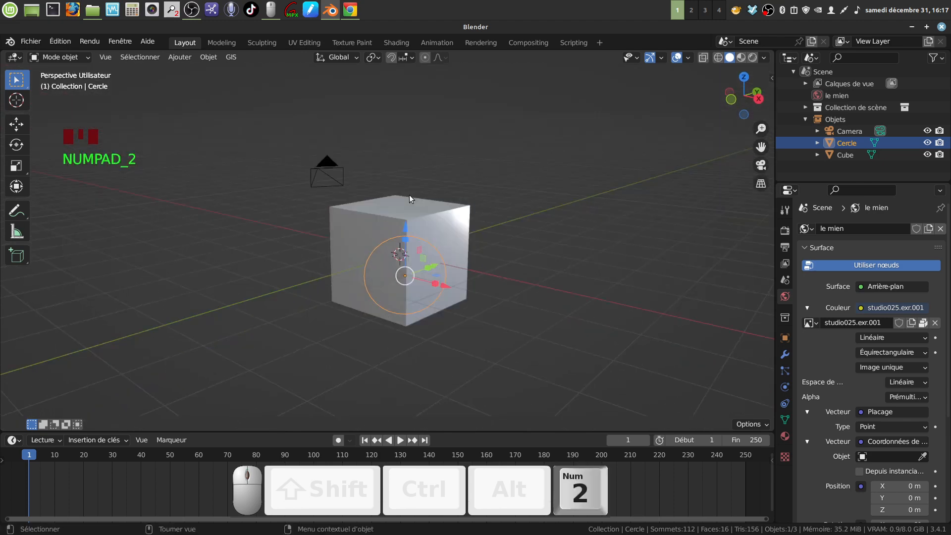
pyautogui.press('KP_2')
pyautogui.press('KP_2')
pyautogui.press('KP_2')
pyautogui.press('KP_2')
pyautogui.press('KP_2')
pyautogui.press('KP_2')
pyautogui.press('KP_2')
pyautogui.press('KP_2')
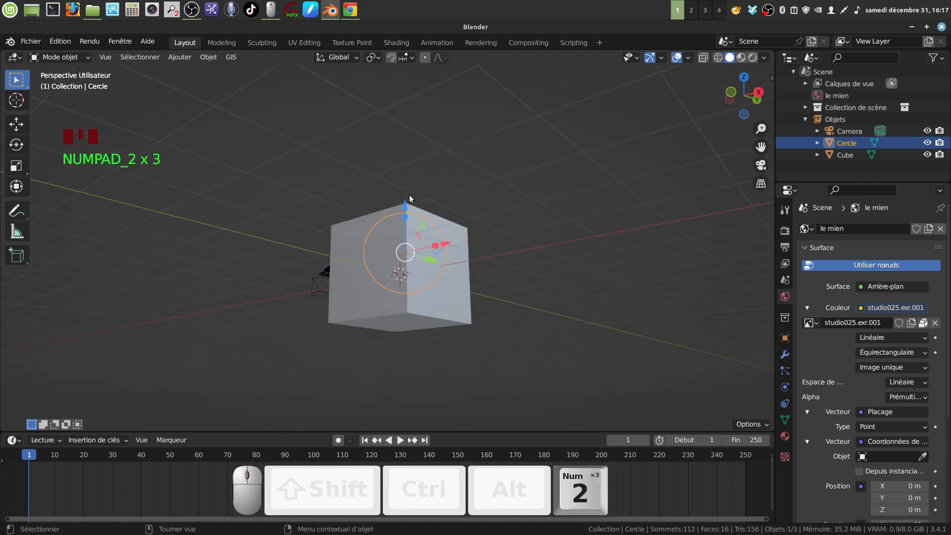
pyautogui.press('KP_2')
pyautogui.press('KP_2')
pyautogui.press('KP_2')
pyautogui.press('KP_2')
pyautogui.press('KP_2')
pyautogui.press('KP_2')
pyautogui.press('KP_2')
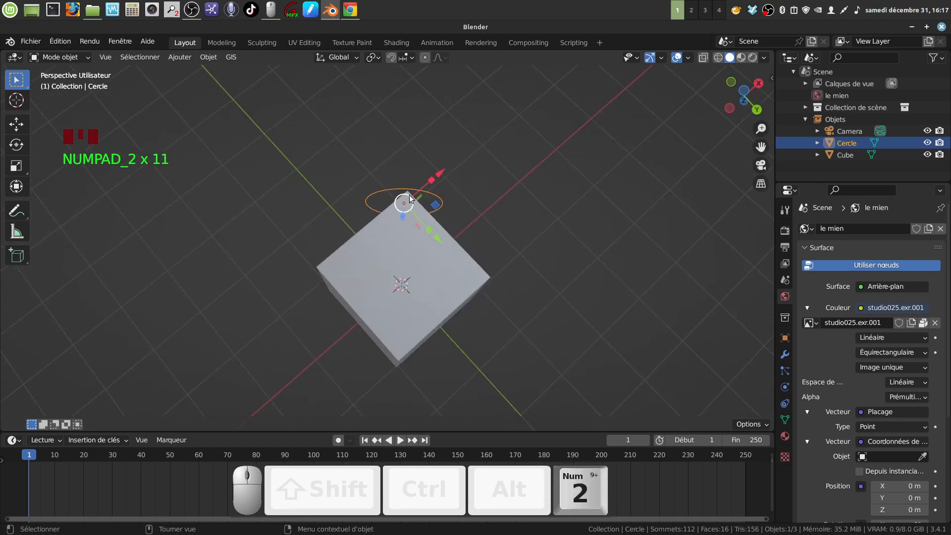
pyautogui.press('KP_2')
pyautogui.press('KP_2')
pyautogui.press('KP_2')
pyautogui.press('KP_2')
pyautogui.press('KP_2')
pyautogui.press('KP_2')
pyautogui.press('KP_2')
pyautogui.press('KP_2')
pyautogui.press('KP_2')
pyautogui.press('KP_2')
pyautogui.press('KP_2')
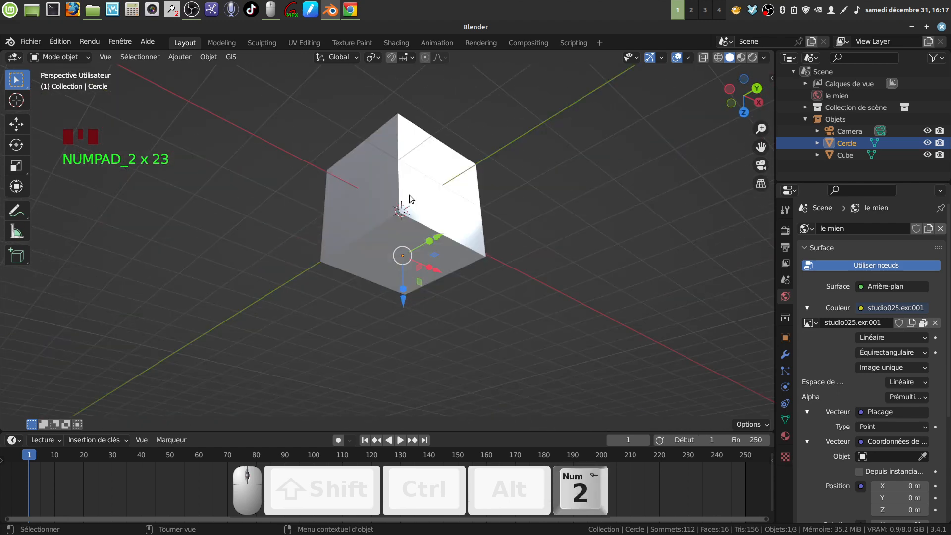
pyautogui.press('KP_2')
pyautogui.press('KP_2')
pyautogui.press('KP_2')
pyautogui.press('KP_2')
pyautogui.press('KP_2')
pyautogui.press('KP_2')
pyautogui.press('KP_2')
pyautogui.press('KP_2')
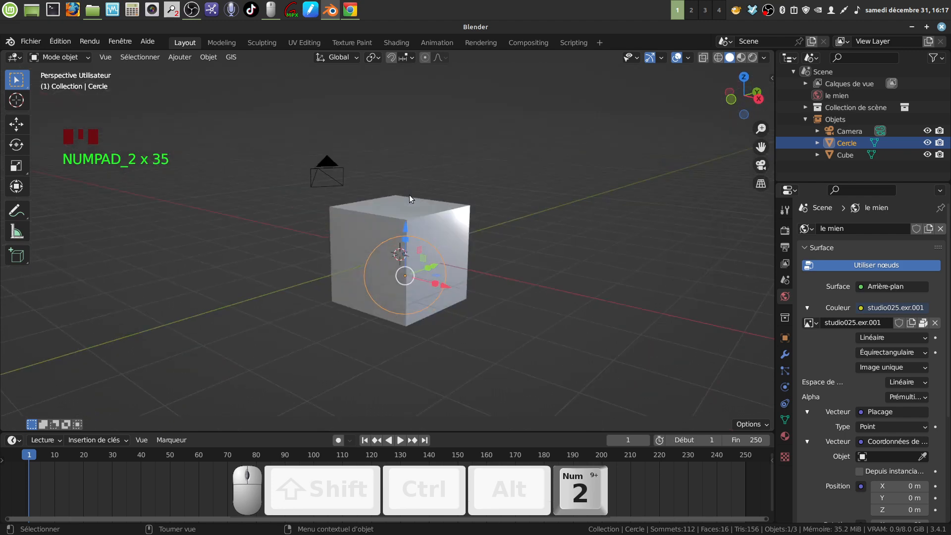
# - Deselect the circle and orbit the view in fixed increments through a full horizontal turn around the cube
pyautogui.click(490, 204)
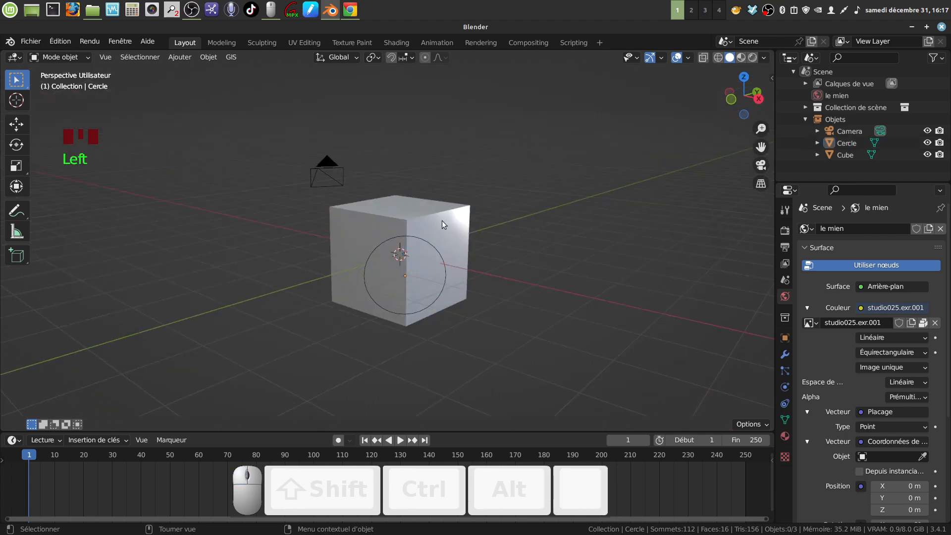
pyautogui.press('KP_4')
pyautogui.press('KP_4')
pyautogui.press('KP_4')
pyautogui.press('KP_4')
pyautogui.press('KP_4')
pyautogui.press('KP_4')
pyautogui.press('KP_4')
pyautogui.press('KP_4')
pyautogui.press('KP_4')
pyautogui.press('KP_4')
pyautogui.press('KP_4')
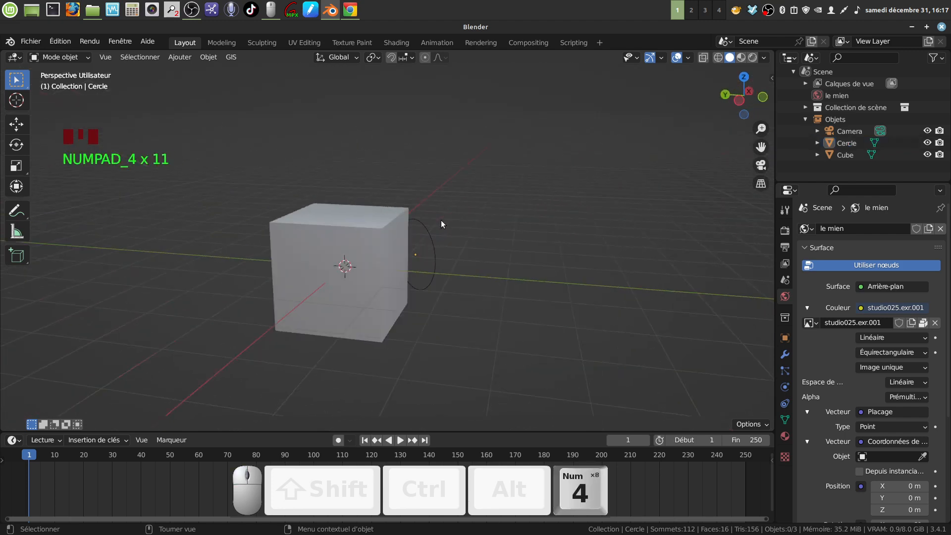
pyautogui.press('KP_4')
pyautogui.press('KP_4')
pyautogui.press('KP_4')
pyautogui.press('KP_4')
pyautogui.press('KP_4')
pyautogui.press('KP_4')
pyautogui.press('KP_4')
pyautogui.press('KP_4')
pyautogui.press('KP_4')
pyautogui.press('KP_4')
pyautogui.press('KP_4')
pyautogui.press('KP_4')
pyautogui.press('KP_4')
pyautogui.press('KP_4')
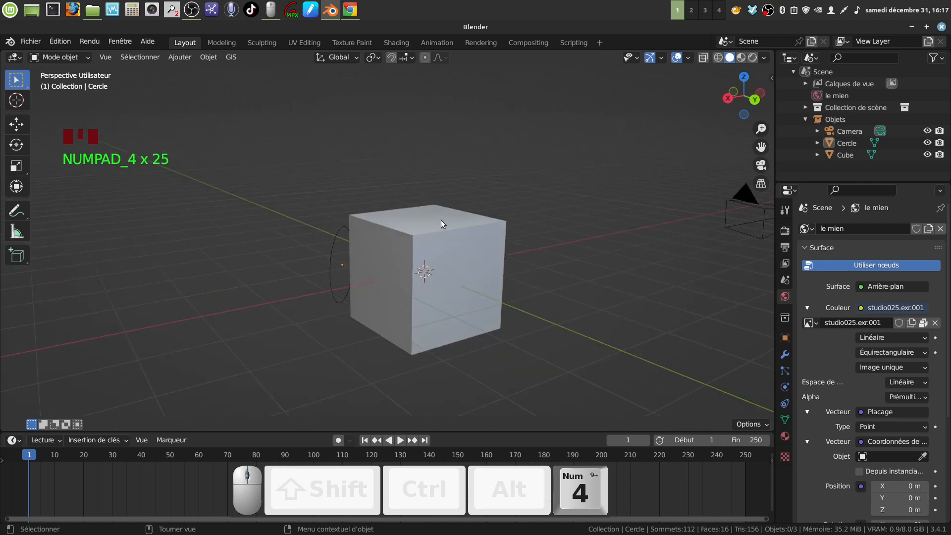
pyautogui.press('KP_4')
pyautogui.press('KP_4')
pyautogui.press('KP_4')
pyautogui.press('KP_4')
pyautogui.press('KP_4')
pyautogui.press('KP_4')
pyautogui.press('KP_4')
pyautogui.press('KP_4')
pyautogui.press('KP_4')
pyautogui.press('KP_4')
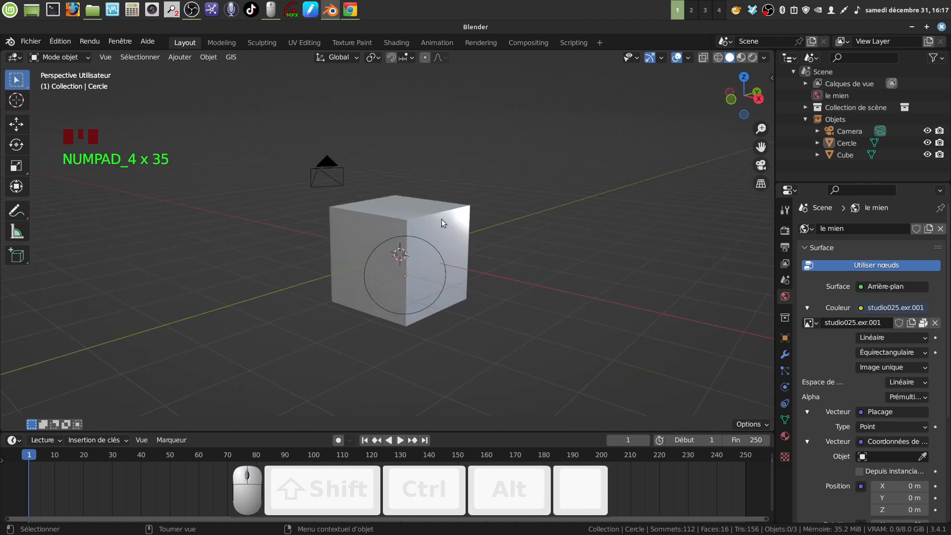
# - Orbit the view upward in increments until looking down on the cube, and flip repeatedly to the opposite viewpoint and back
pyautogui.press('KP_8')
pyautogui.press('KP_8')
pyautogui.press('KP_8')
pyautogui.press('KP_8')
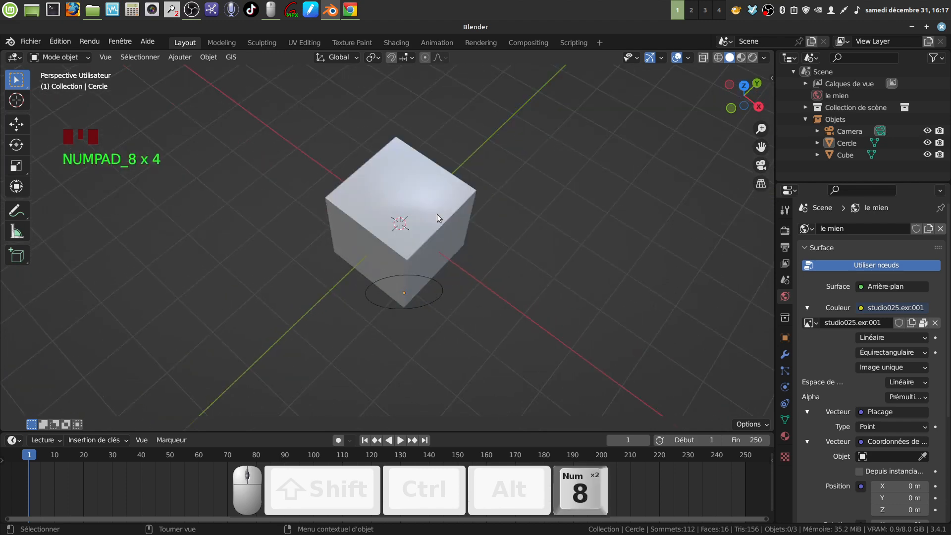
pyautogui.press('KP_8')
pyautogui.press('KP_8')
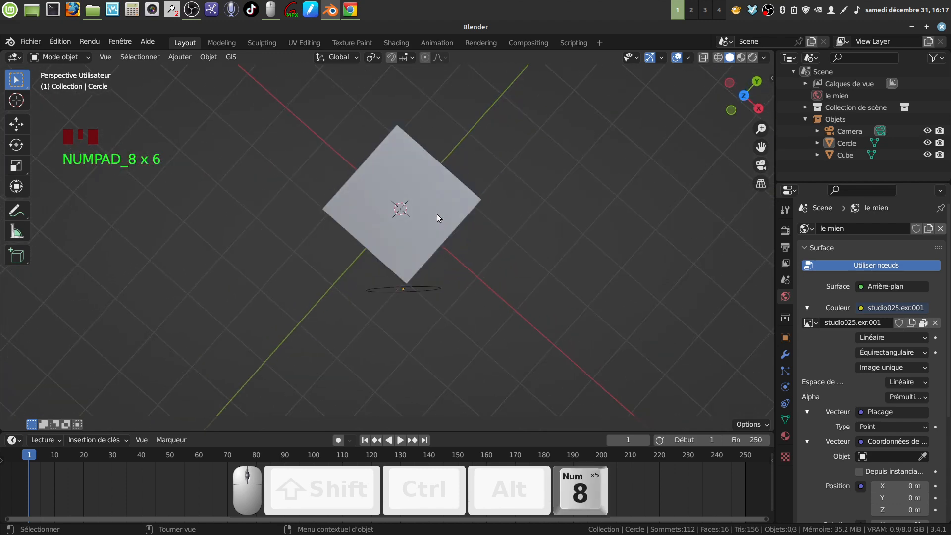
pyautogui.press('KP_9')
pyautogui.press('KP_9')
pyautogui.press('KP_9')
pyautogui.press('KP_9')
pyautogui.press('KP_9')
pyautogui.press('KP_9')
pyautogui.press('KP_9')
pyautogui.press('KP_9')
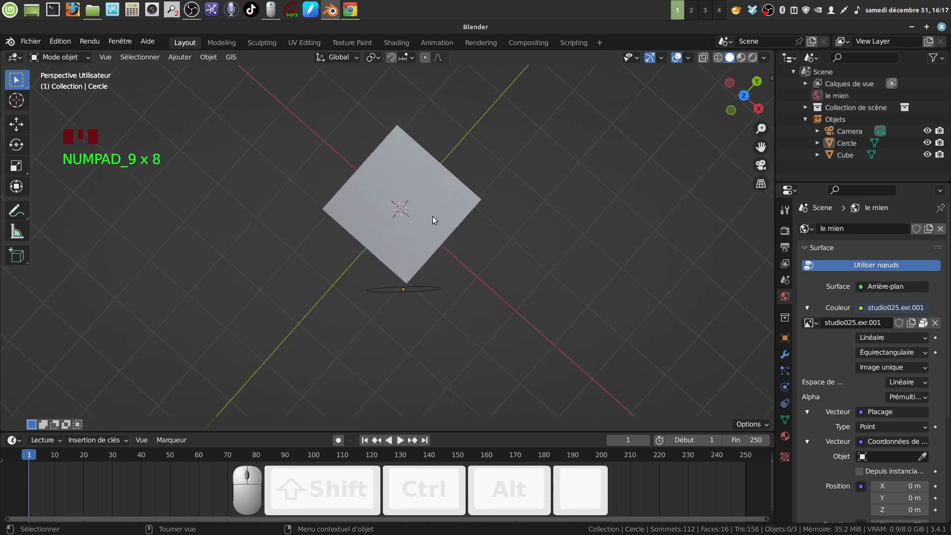
# - Inspect the cube and circle in the right and front orthographic views
pyautogui.press('KP_3')
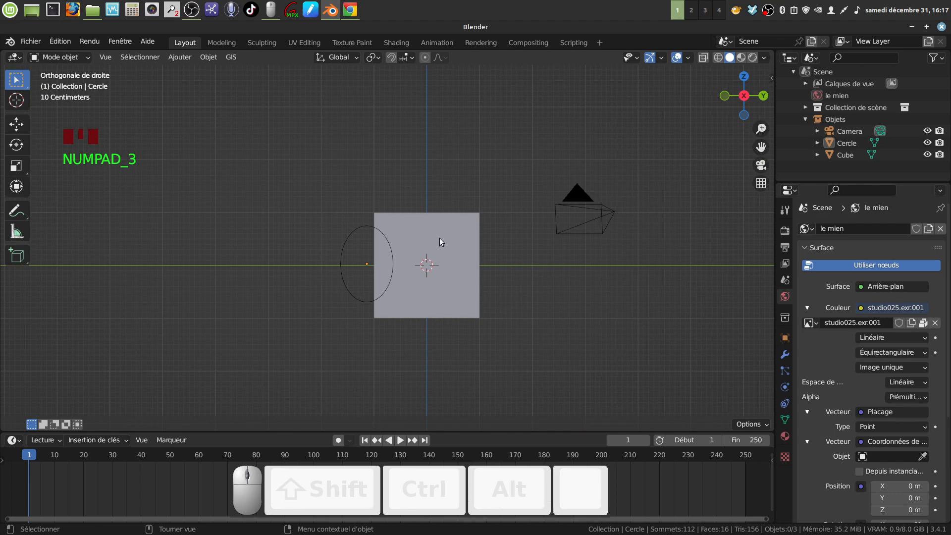
pyautogui.press('KP_1')
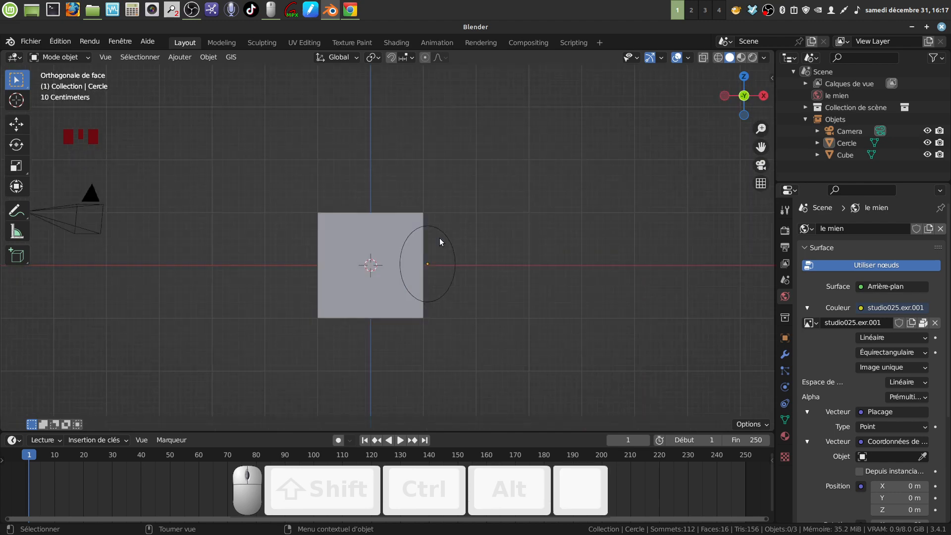
pyautogui.scroll(3, 440, 241)
pyautogui.scroll(-2, 432, 237)
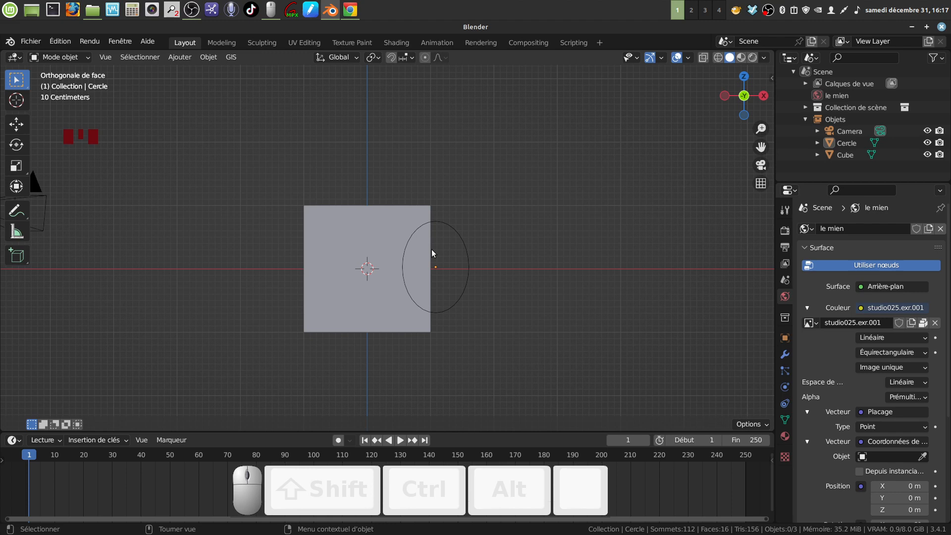
# - Orbit sideways in increments around the cube's corner to examine the circle in front of it, and return to an oblique view from above
pyautogui.press('KP_6')
pyautogui.press('KP_6')
pyautogui.press('KP_6')
pyautogui.press('KP_6')
pyautogui.press('KP_6')
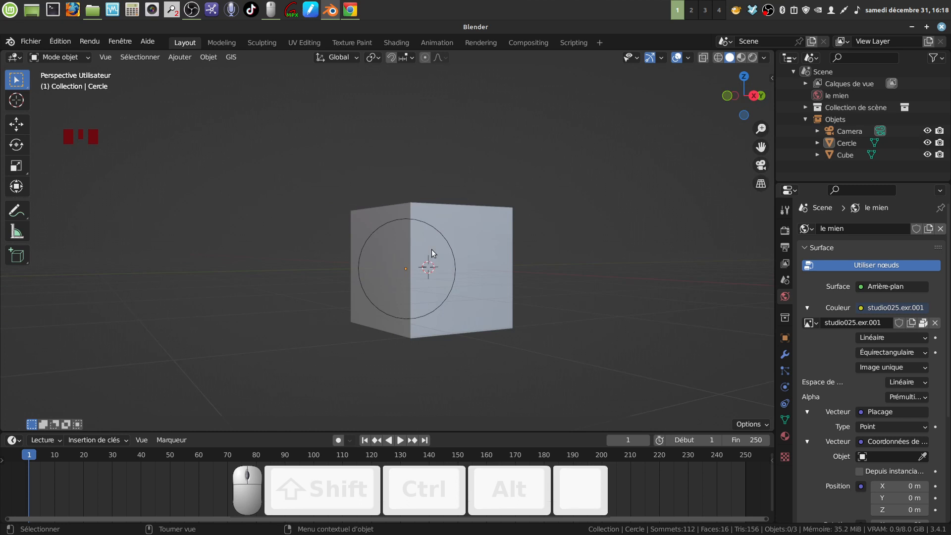
pyautogui.press('KP_4')
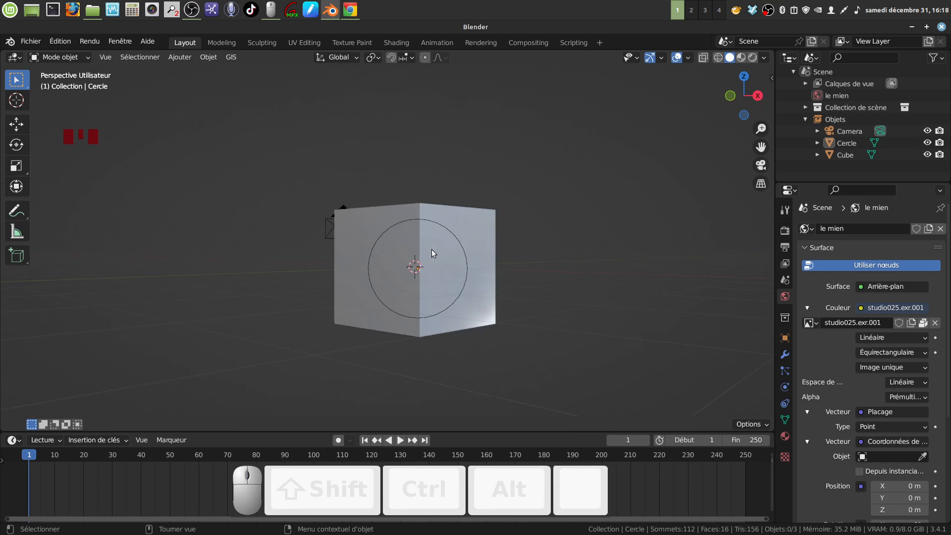
pyautogui.press('KP_6')
pyautogui.press('KP_4')
pyautogui.moveTo(481, 248); pyautogui.dragTo(448, 246, button='middle')
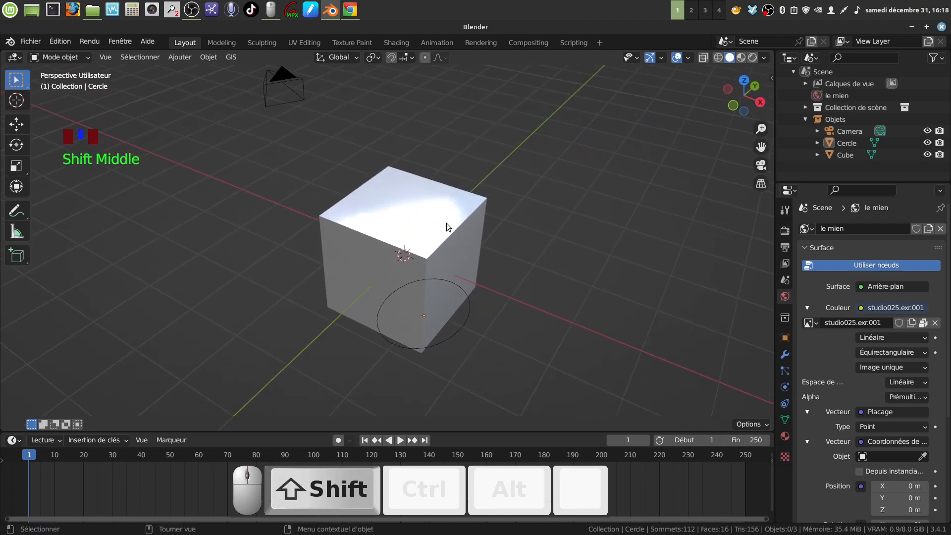